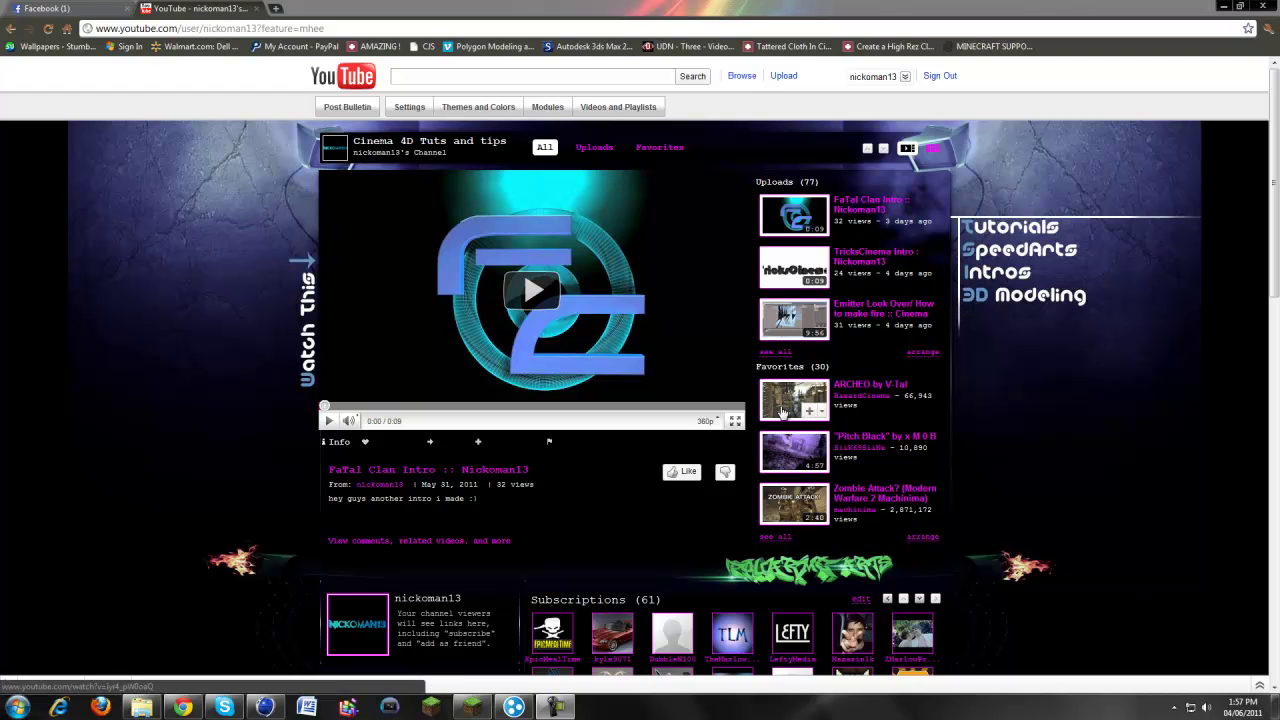
- Add the ARCHEO by V-Tal video to Watch Later and browse the YouTube channel page
{"action": "left_click", "coordinate": [810, 410]}
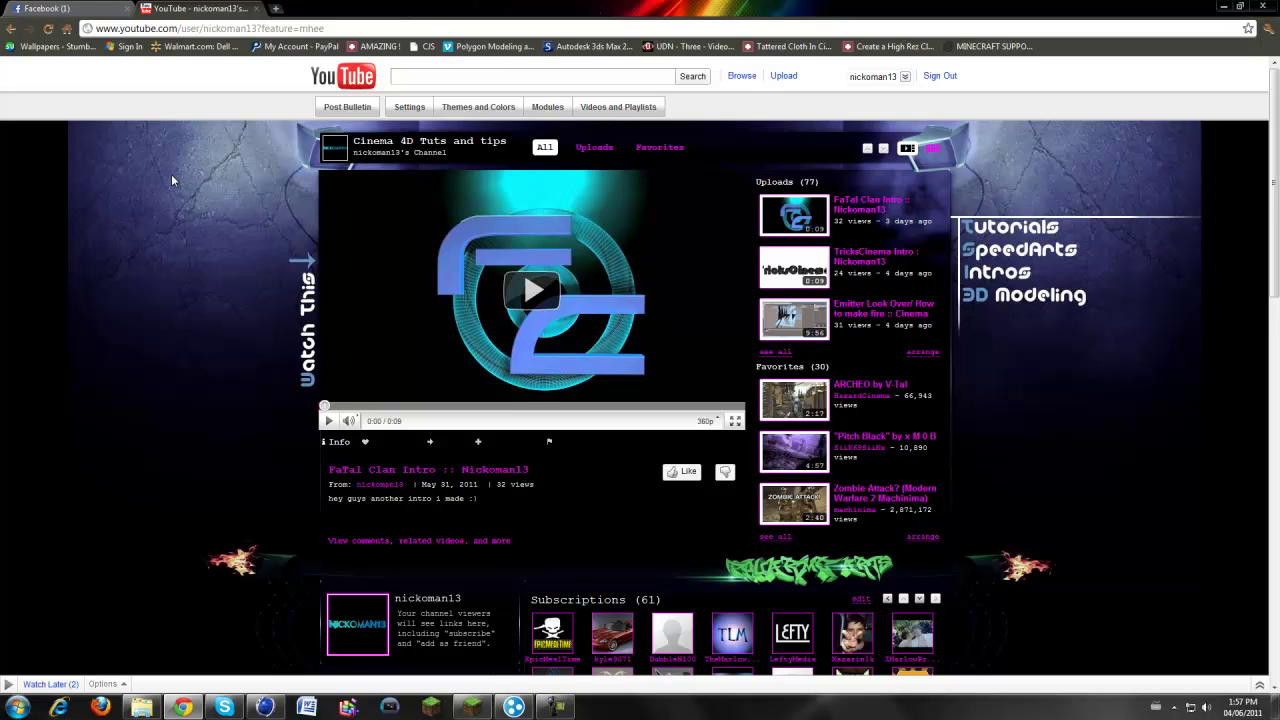
{"action": "scroll", "coordinate": [673, 207], "scroll_direction": "down", "scroll_amount": 1}
{"action": "scroll", "coordinate": [564, 295], "scroll_direction": "down", "scroll_amount": 4}
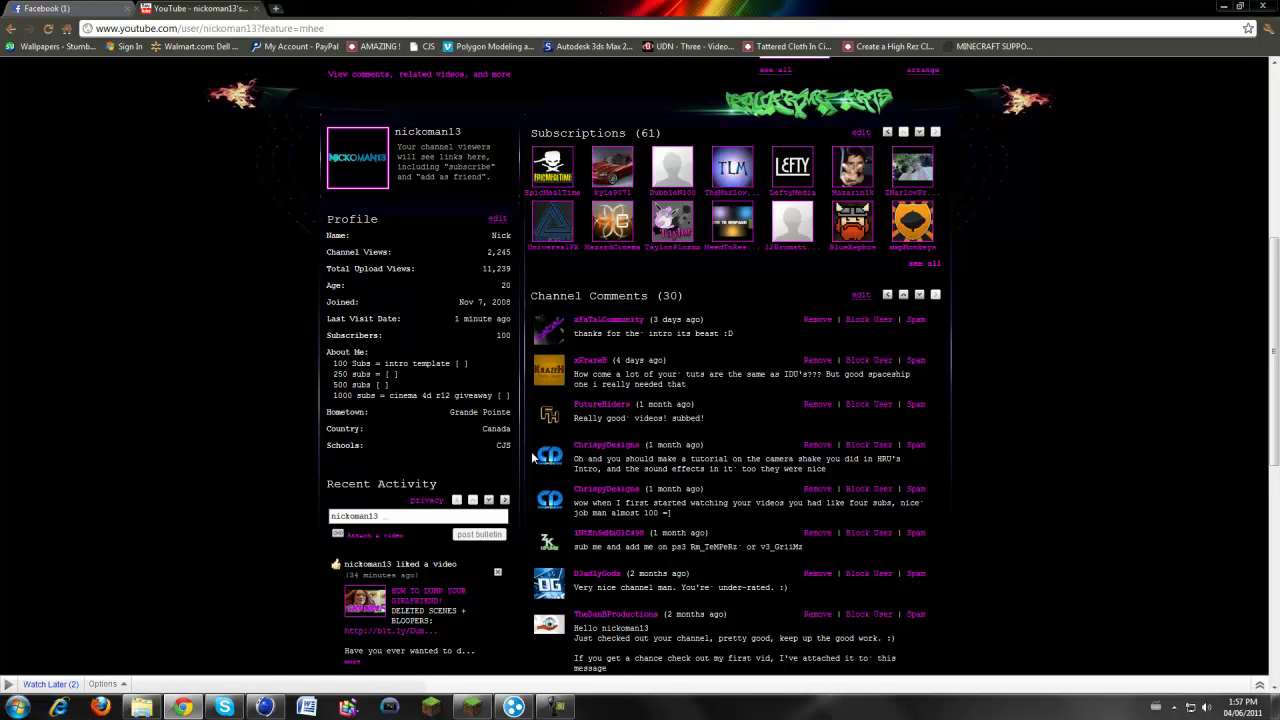
{"action": "scroll", "coordinate": [532, 462], "scroll_direction": "down", "scroll_amount": 1}
{"action": "scroll", "coordinate": [482, 450], "scroll_direction": "up", "scroll_amount": 5}
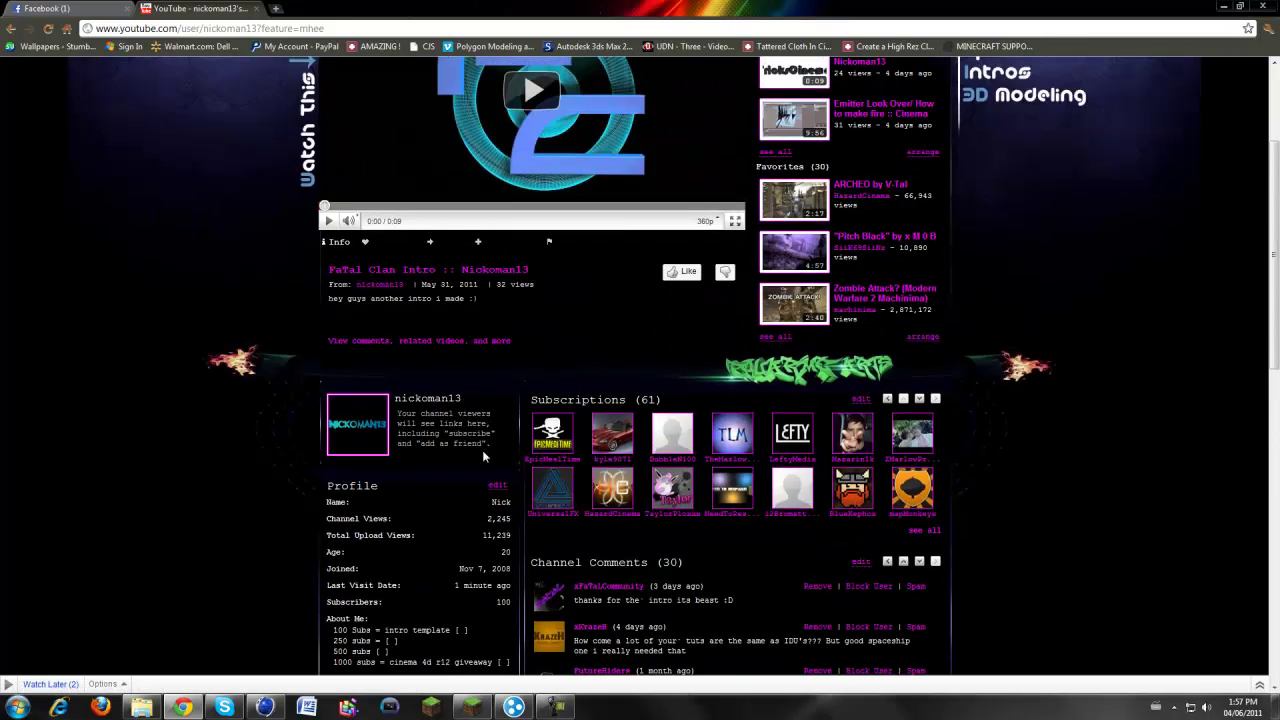
{"action": "scroll", "coordinate": [482, 450], "scroll_direction": "up", "scroll_amount": 2}
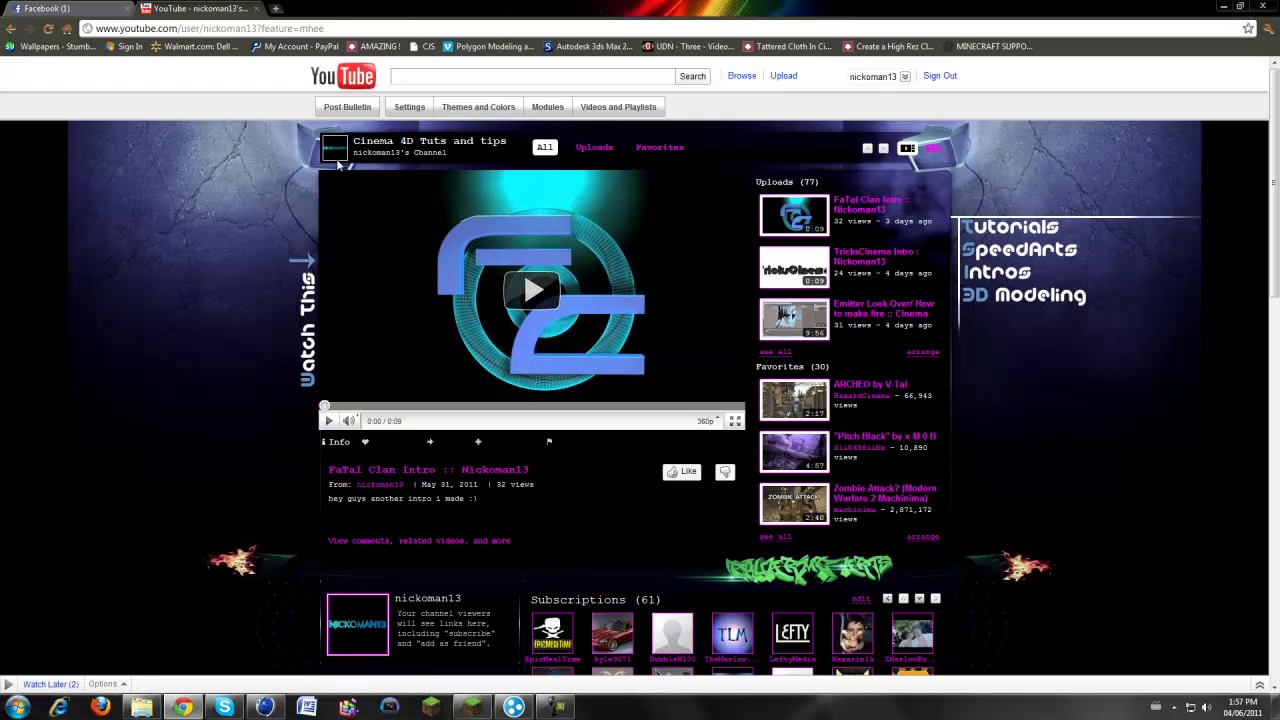
- Bring up the Cinema 4D intro scene, rewind to frame 0 and expand the Text null
{"action": "left_click", "coordinate": [265, 707]}
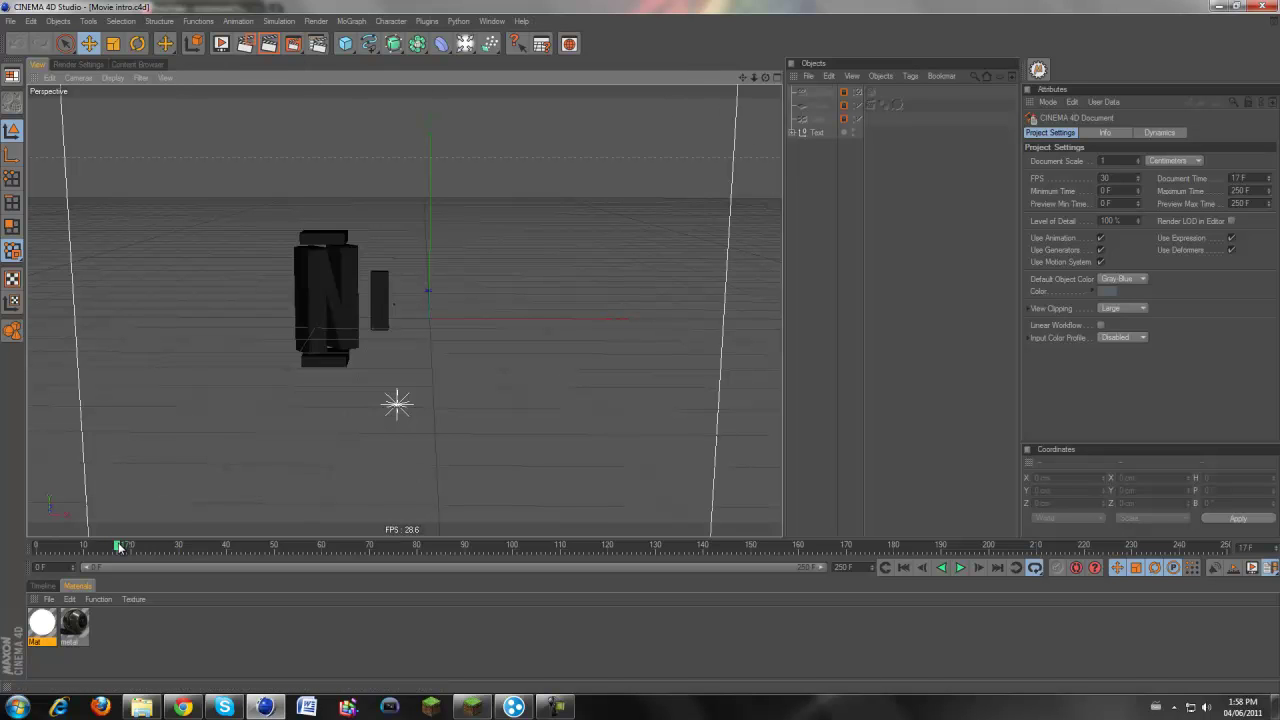
{"action": "left_click_drag", "start_coordinate": [118, 546], "coordinate": [37, 546]}
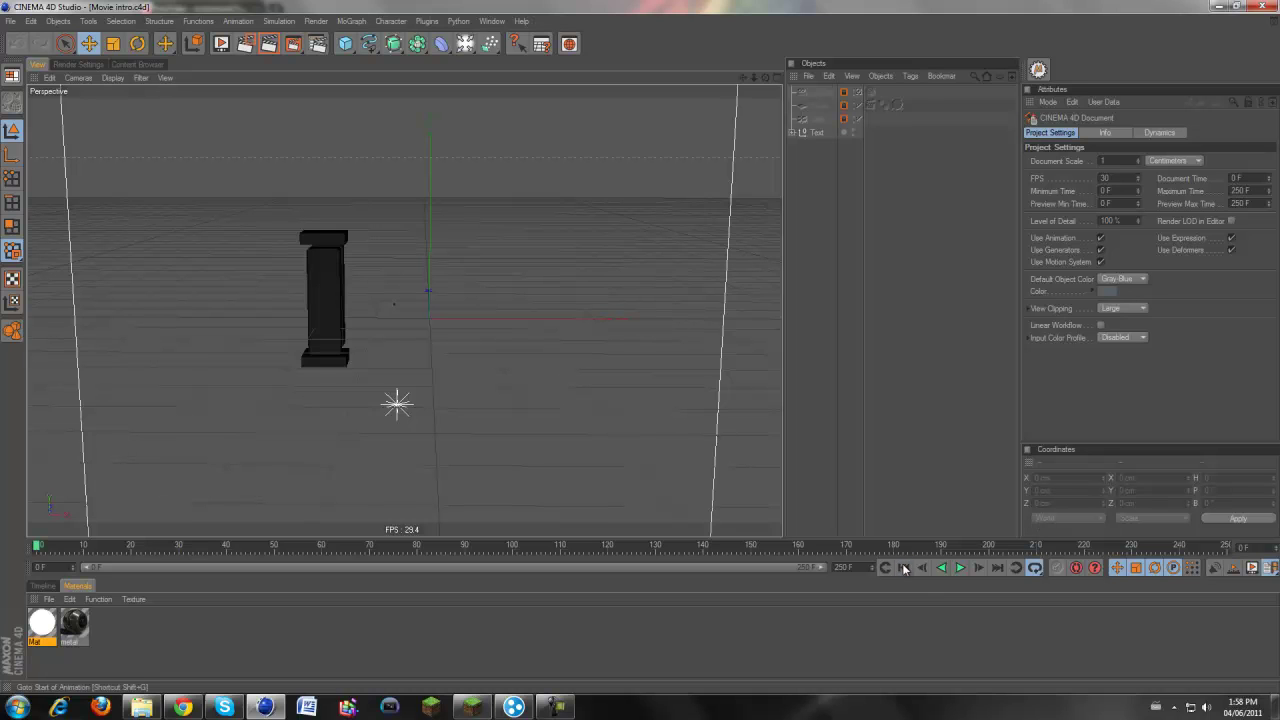
{"action": "left_click", "coordinate": [793, 132]}
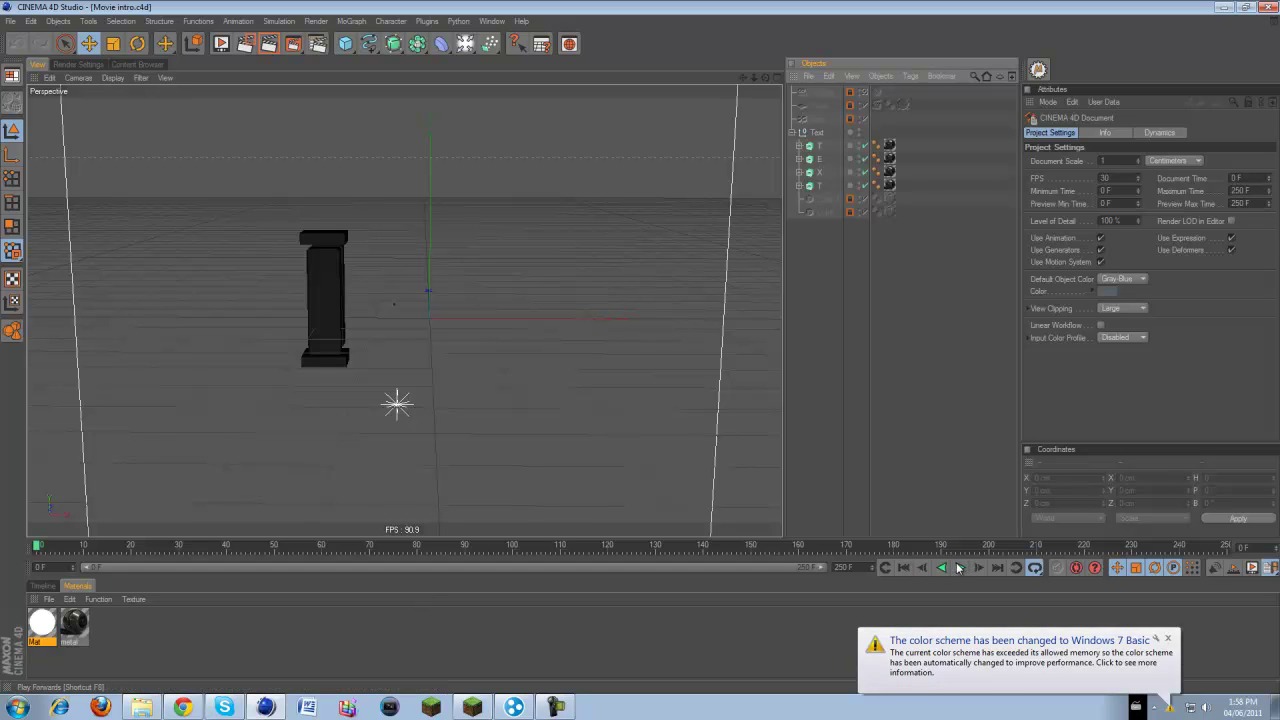
- Play the intro until NICK forms at frame 99, then render the viewport with Ctrl+R
{"action": "left_click", "coordinate": [269, 44]}
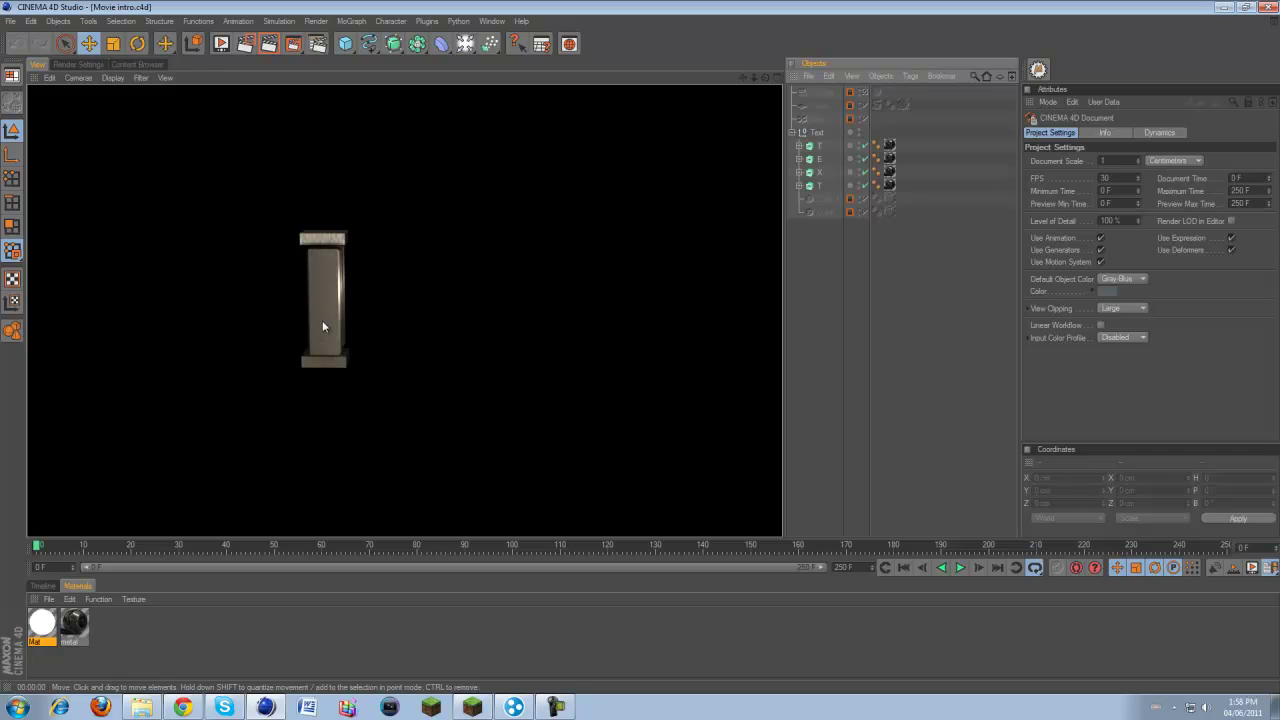
{"action": "left_click", "coordinate": [959, 567]}
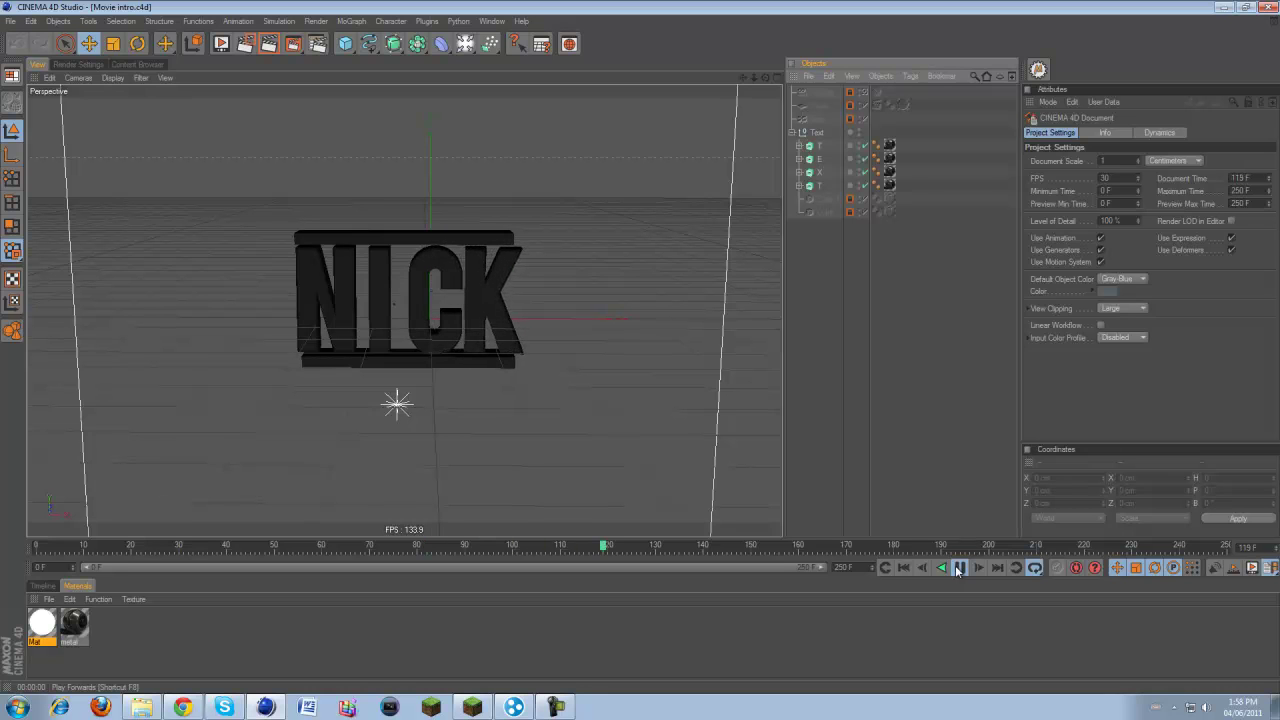
{"action": "left_click", "coordinate": [959, 567]}
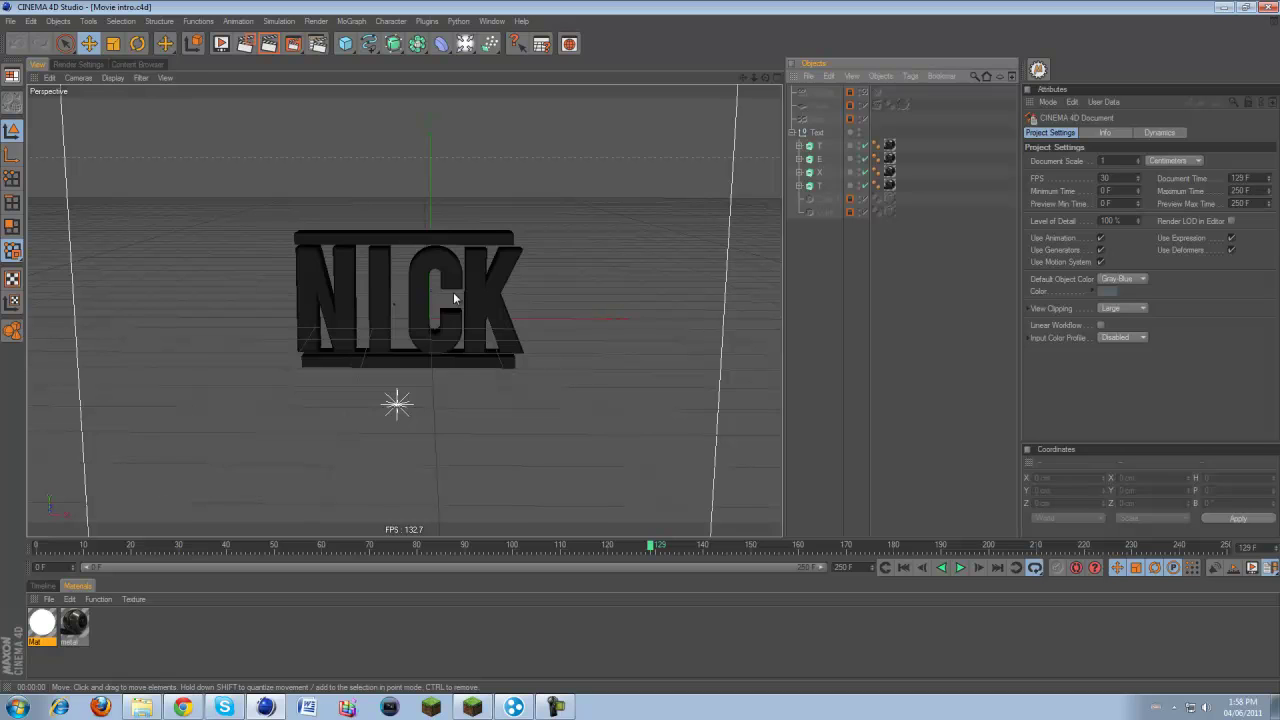
{"action": "left_click", "coordinate": [903, 567]}
{"action": "left_click", "coordinate": [959, 567]}
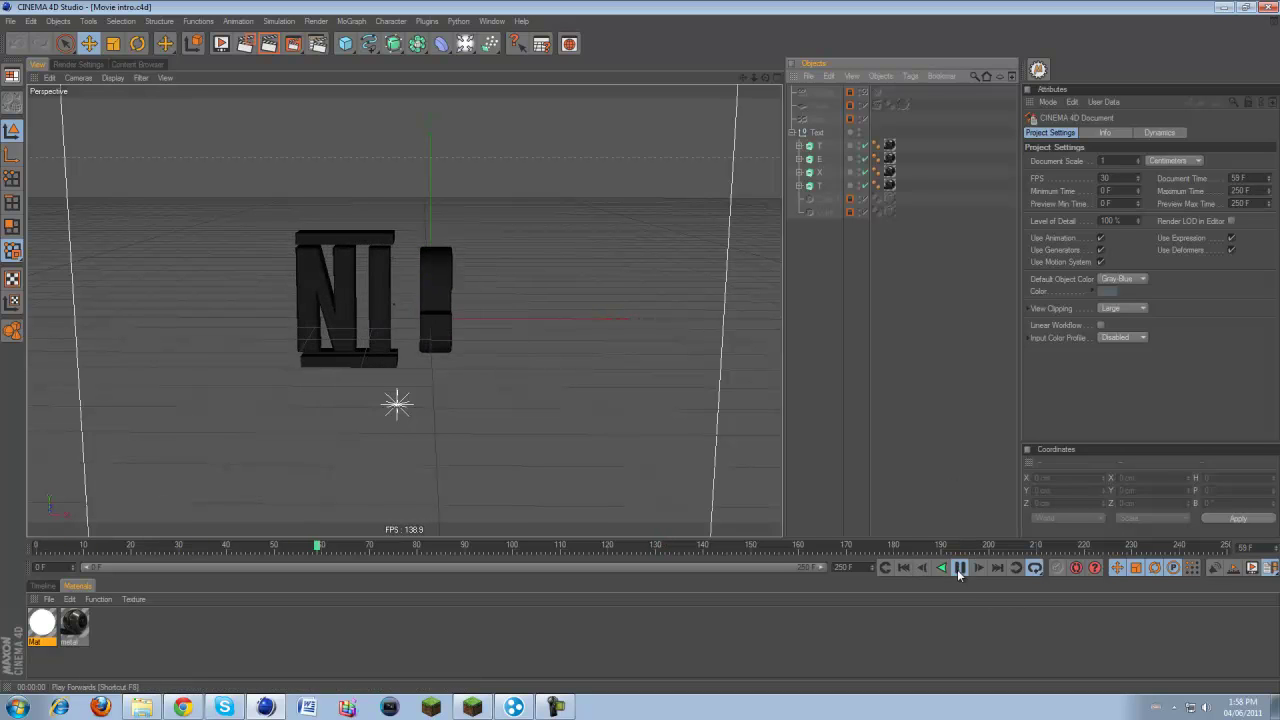
{"action": "left_click", "coordinate": [958, 568]}
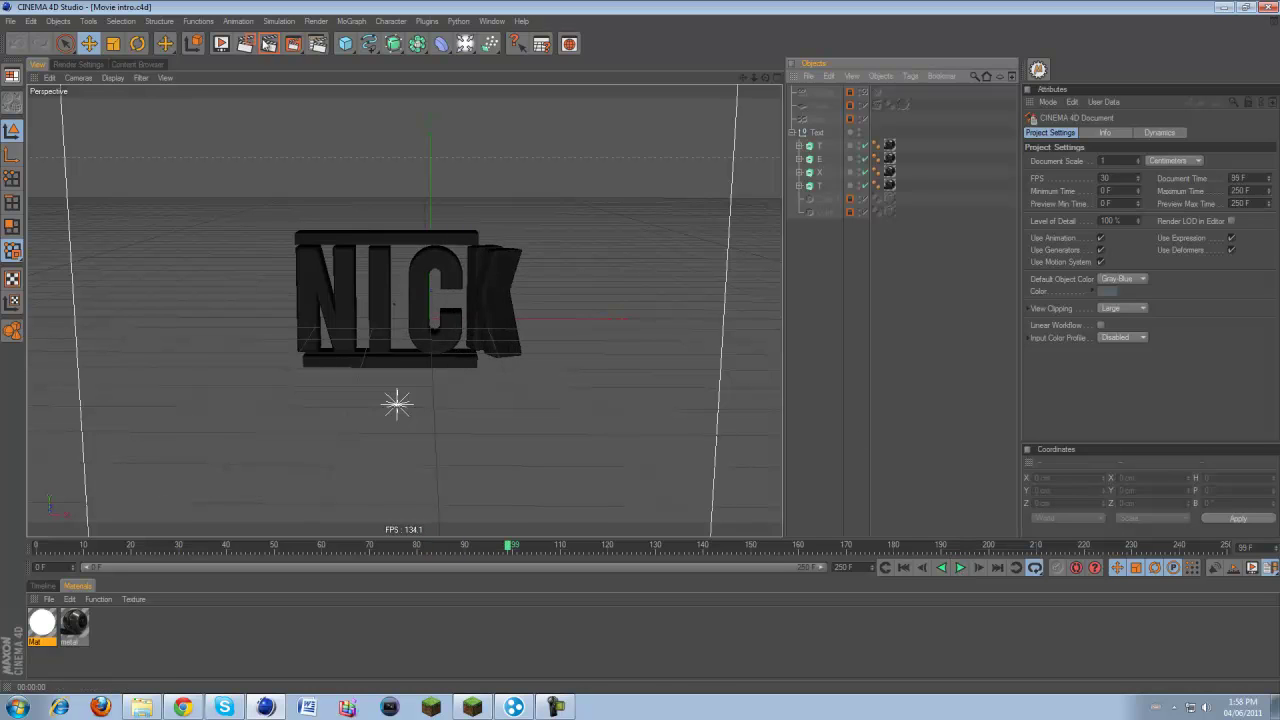
{"action": "key", "text": "ctrl+r"}
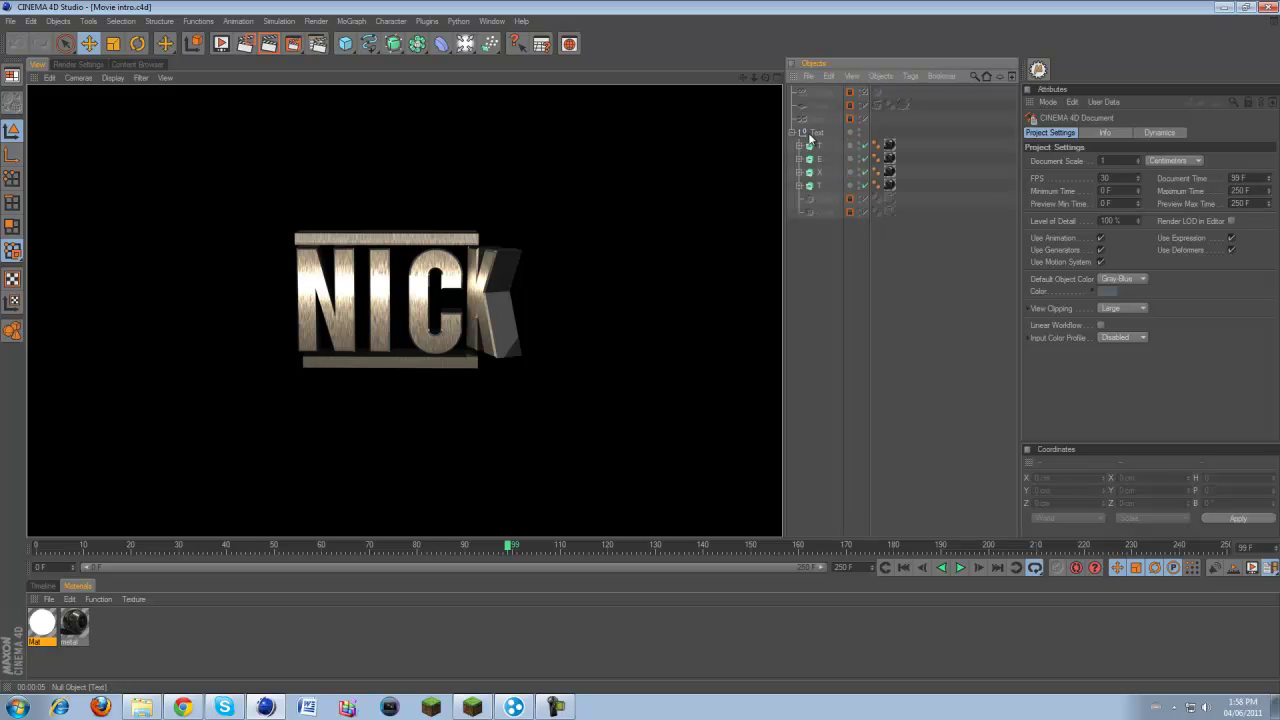
- Expand all four letter objects to reveal their text shapes
{"action": "left_click", "coordinate": [799, 146]}
{"action": "left_click", "coordinate": [799, 172]}
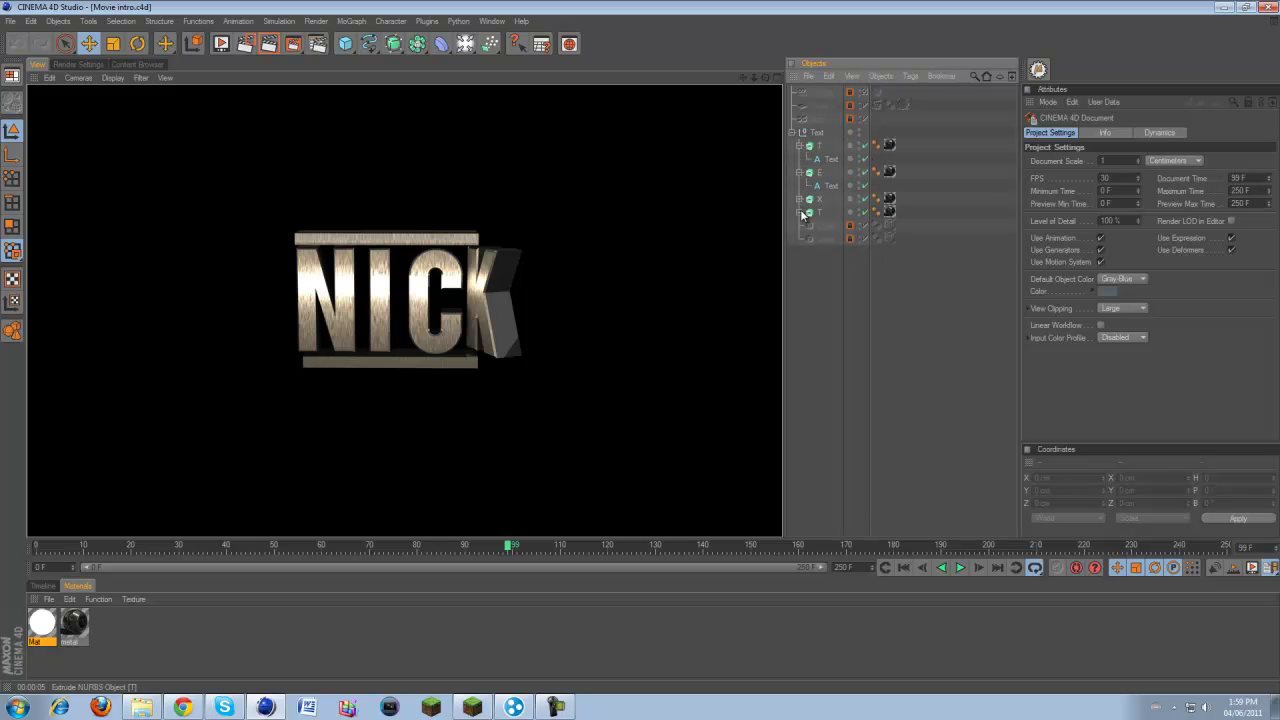
{"action": "left_click", "coordinate": [799, 199]}
{"action": "left_click", "coordinate": [799, 226]}
{"action": "left_click", "coordinate": [831, 239]}
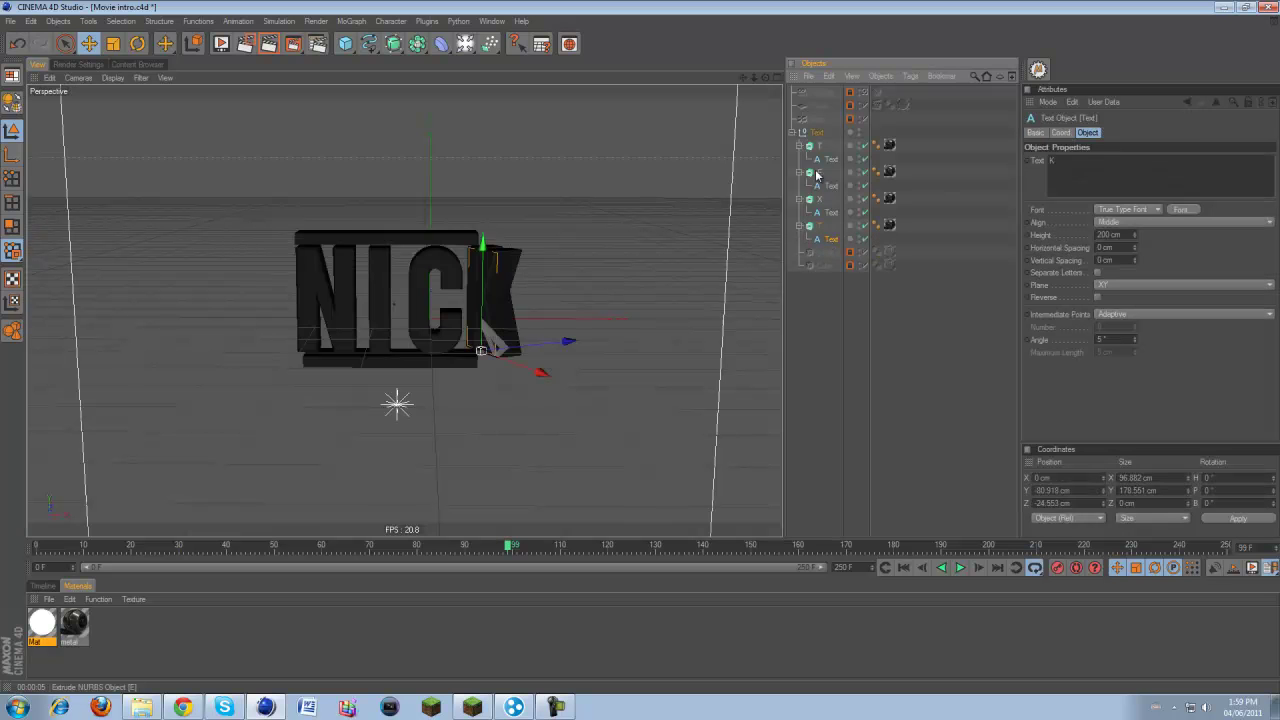
{"action": "left_click", "coordinate": [831, 159]}
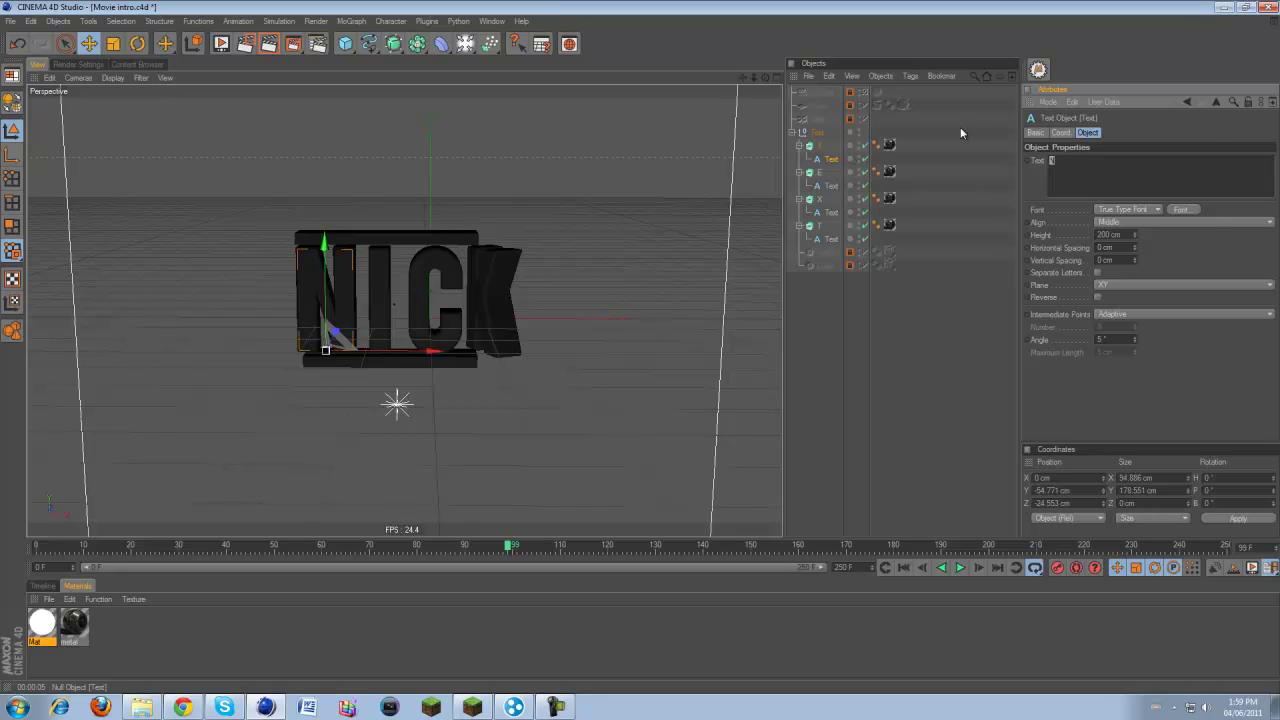
- Retype the second, third and fourth letters as E, X and T
{"action": "left_click", "coordinate": [838, 184]}
{"action": "double_click", "coordinate": [1052, 160]}
{"action": "type", "text": "E"}
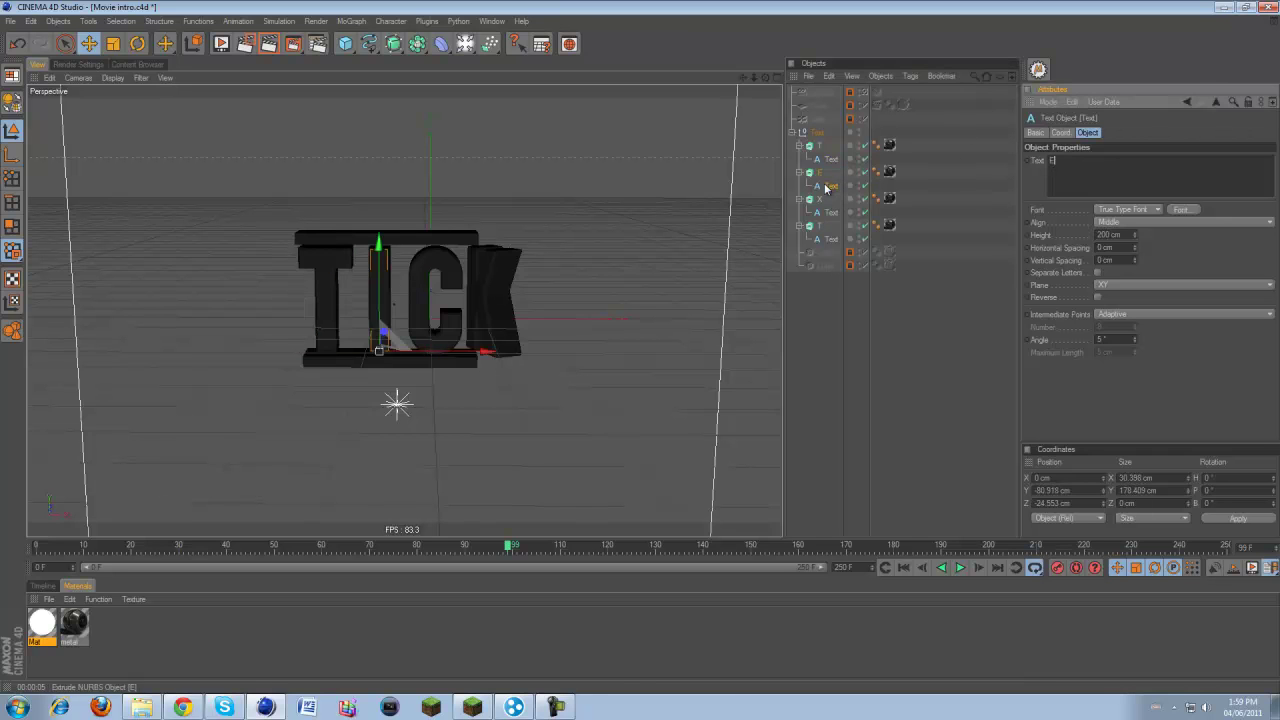
{"action": "left_click", "coordinate": [830, 212]}
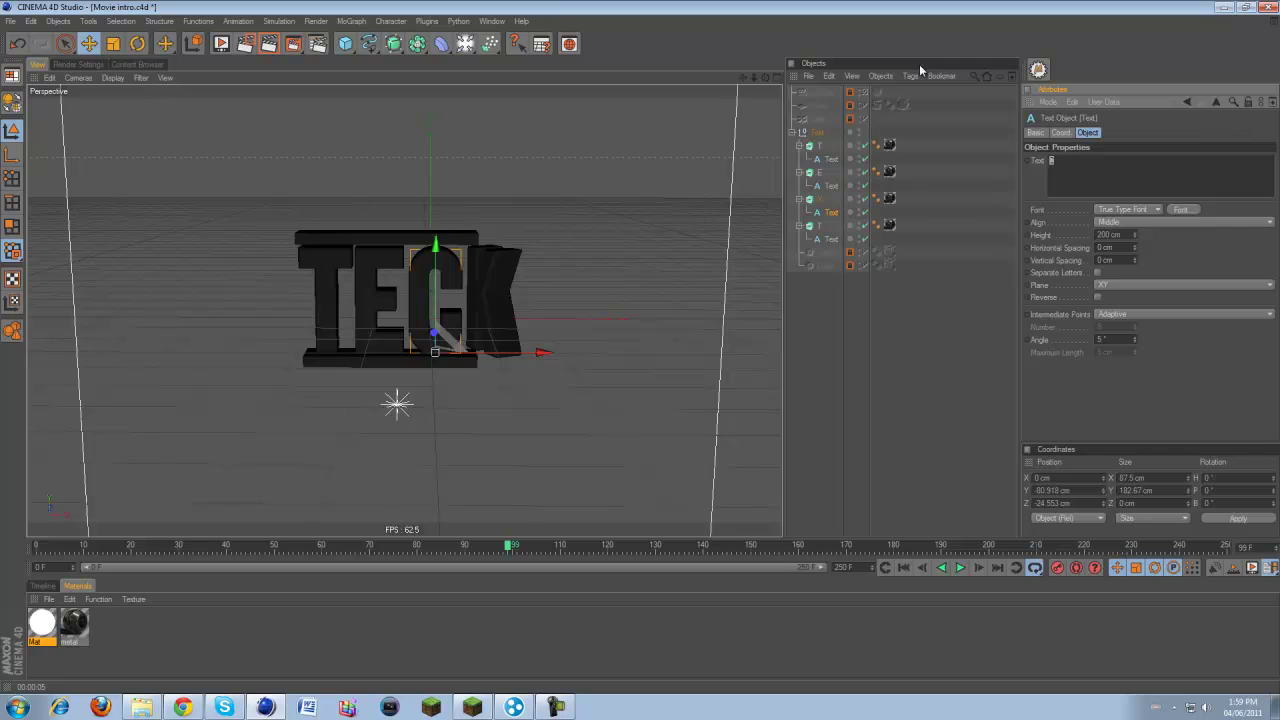
{"action": "type", "text": "X"}
{"action": "left_click", "coordinate": [830, 239]}
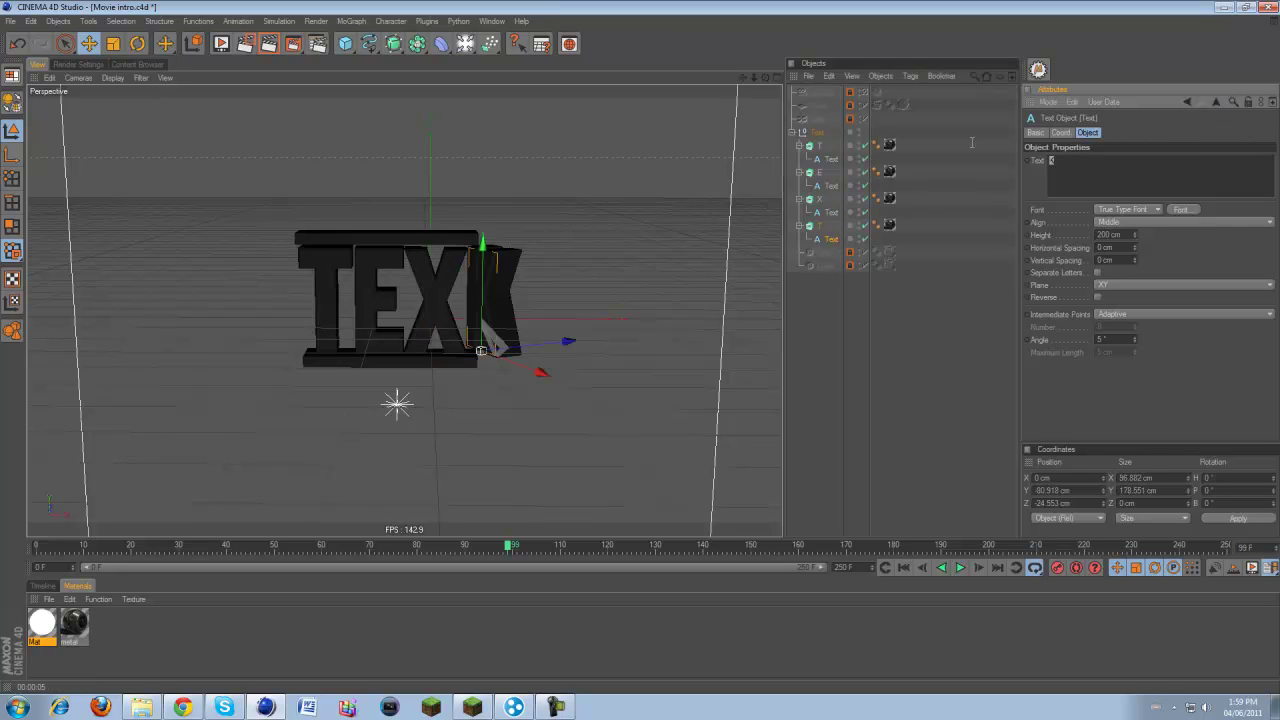
{"action": "type", "text": "T"}
- Replay the animation from the start to check the new TEXT title
{"action": "left_click", "coordinate": [903, 567]}
{"action": "left_click", "coordinate": [960, 567]}
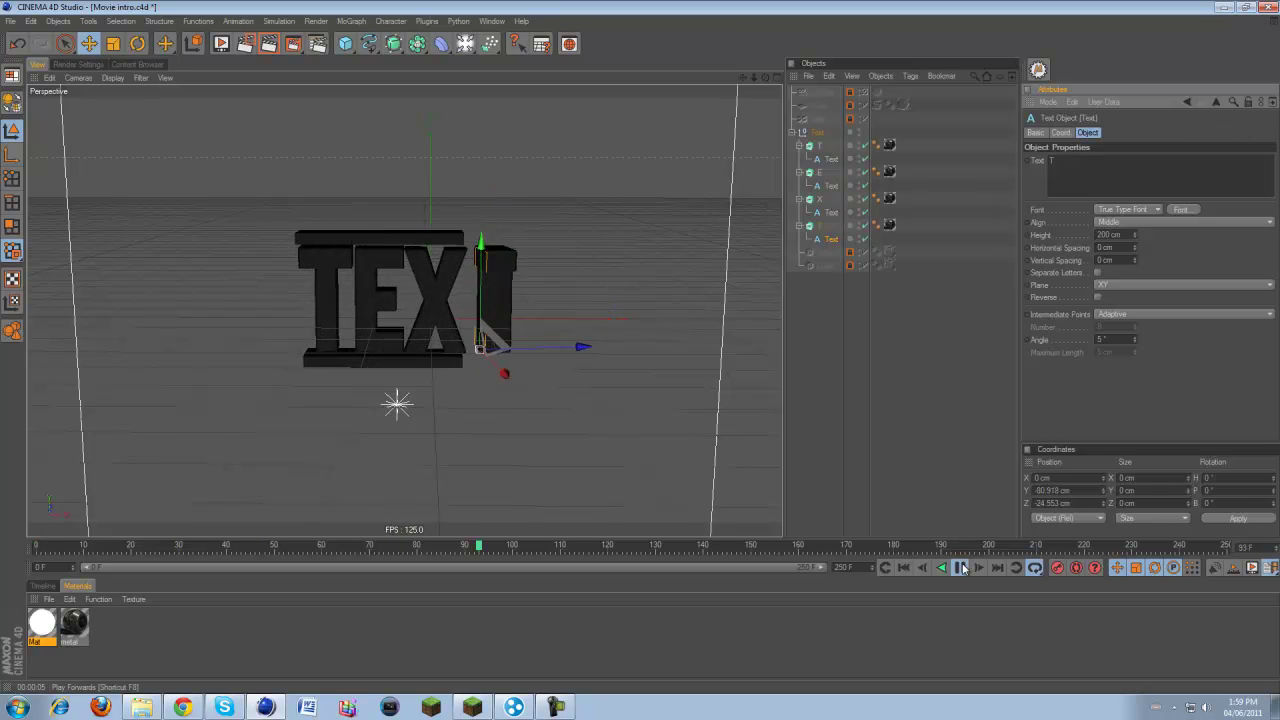
{"action": "left_click", "coordinate": [960, 567]}
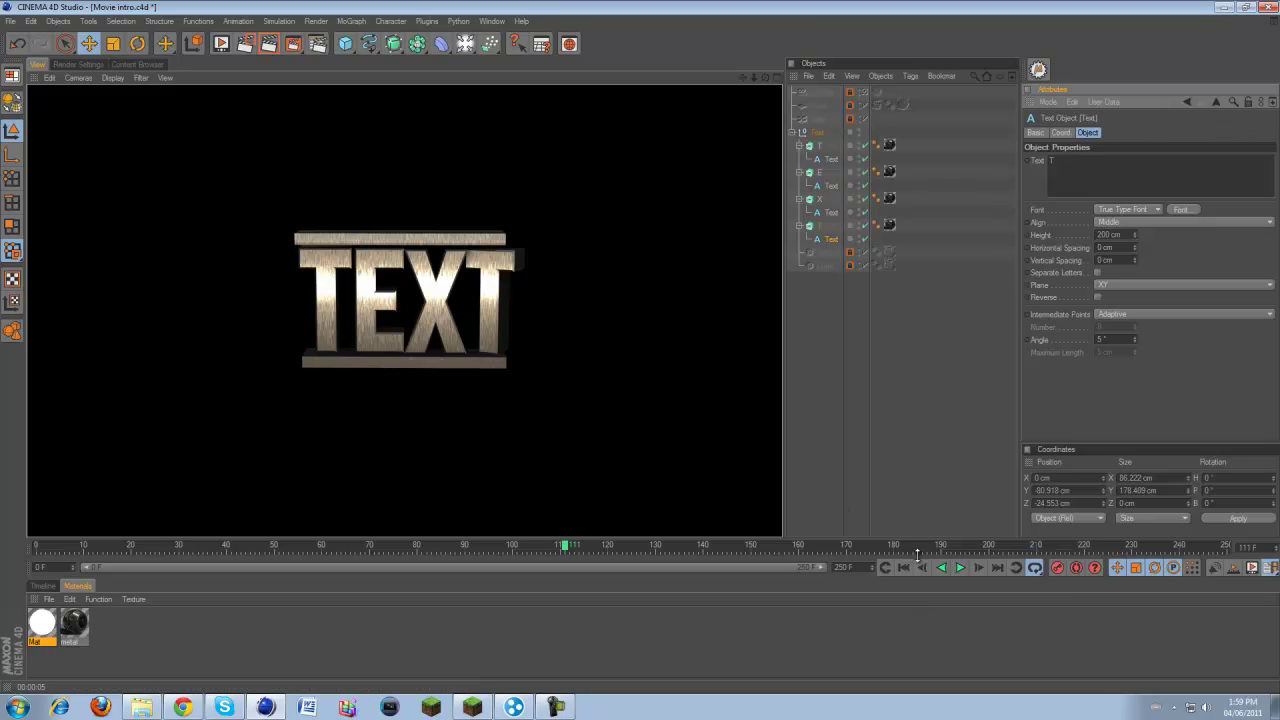
{"action": "left_click", "coordinate": [959, 567]}
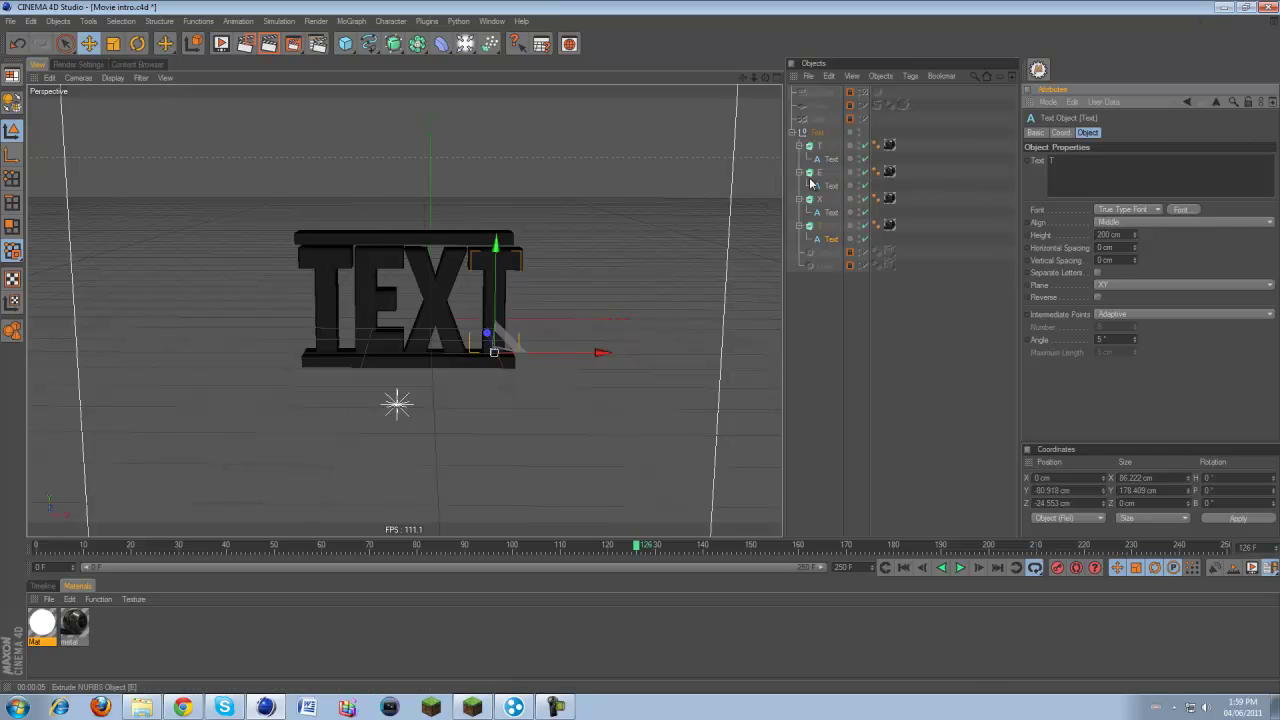
{"action": "left_click", "coordinate": [820, 146]}
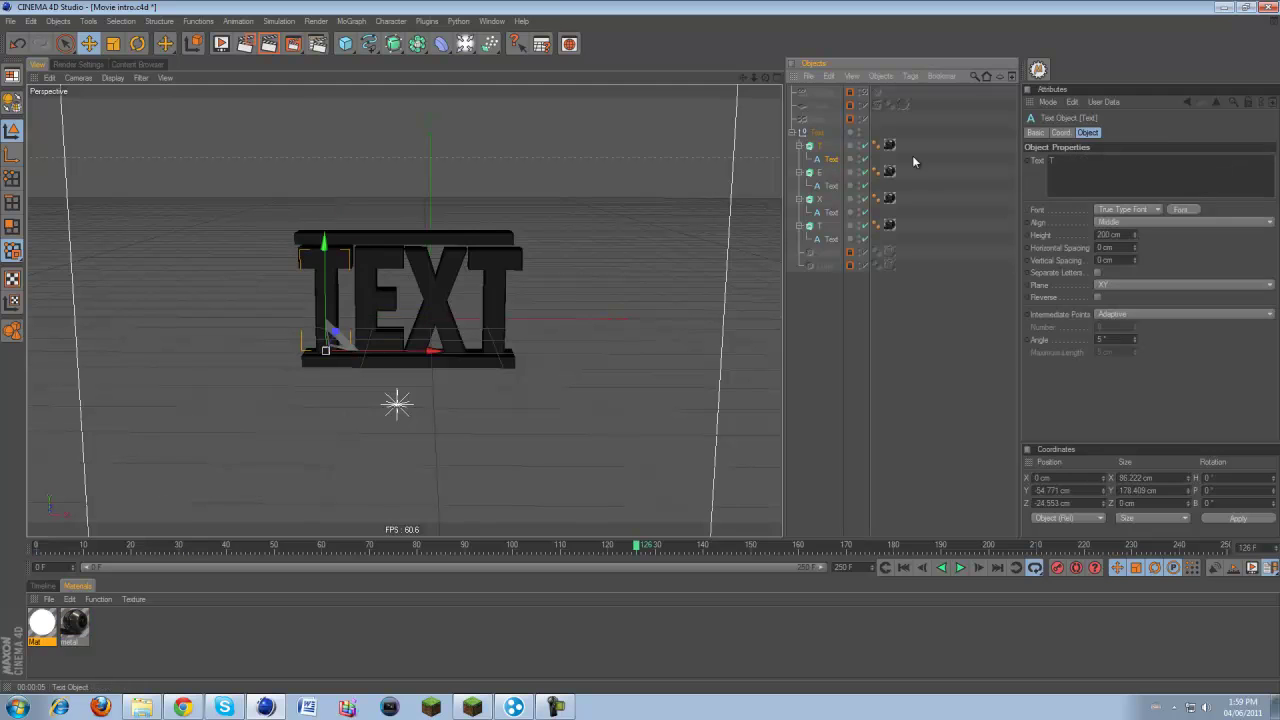
{"action": "left_click", "coordinate": [830, 159]}
{"action": "left_click", "coordinate": [1181, 209]}
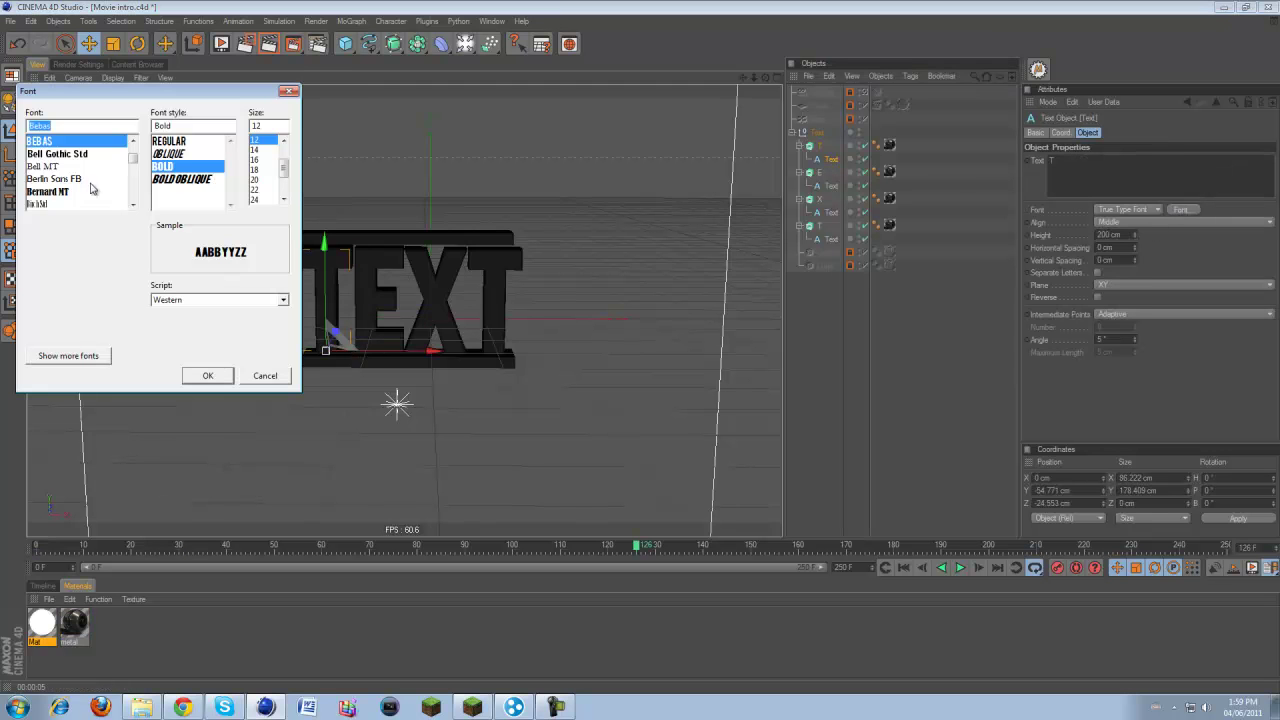
{"action": "left_click", "coordinate": [90, 179]}
{"action": "scroll", "coordinate": [90, 185], "scroll_direction": "down", "scroll_amount": 2}
{"action": "scroll", "coordinate": [90, 185], "scroll_direction": "down", "scroll_amount": 2}
{"action": "scroll", "coordinate": [90, 185], "scroll_direction": "down", "scroll_amount": 2}
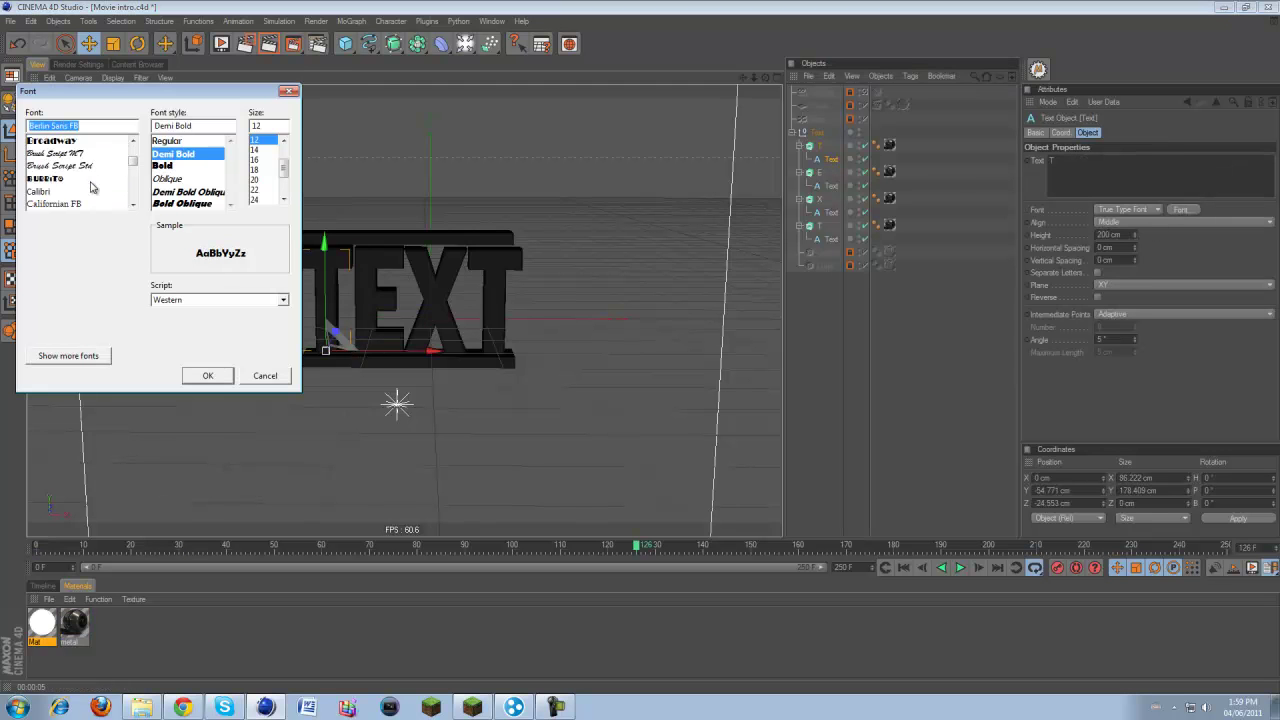
{"action": "scroll", "coordinate": [90, 187], "scroll_direction": "down", "scroll_amount": 1}
{"action": "scroll", "coordinate": [90, 187], "scroll_direction": "down", "scroll_amount": 1}
{"action": "scroll", "coordinate": [90, 187], "scroll_direction": "down", "scroll_amount": 1}
{"action": "scroll", "coordinate": [88, 187], "scroll_direction": "down", "scroll_amount": 1}
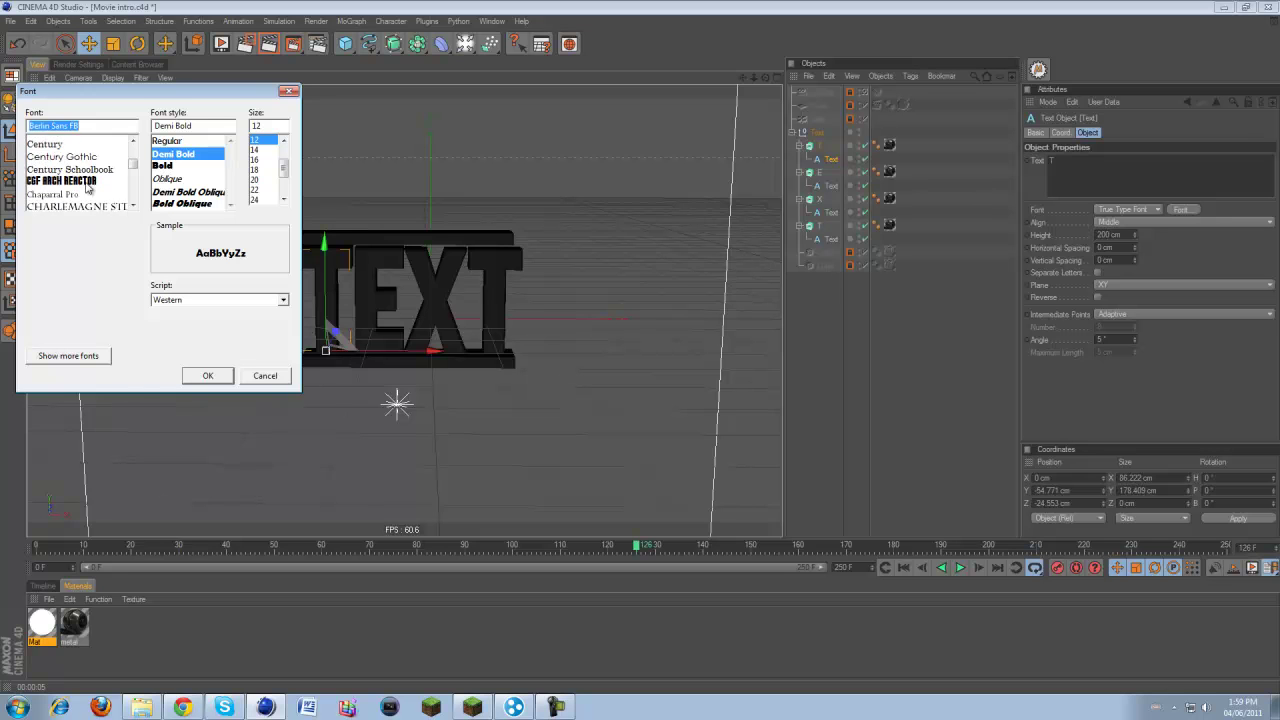
{"action": "scroll", "coordinate": [88, 187], "scroll_direction": "down", "scroll_amount": 2}
{"action": "scroll", "coordinate": [88, 187], "scroll_direction": "down", "scroll_amount": 2}
{"action": "scroll", "coordinate": [85, 170], "scroll_direction": "down", "scroll_amount": 3}
{"action": "left_click", "coordinate": [85, 155]}
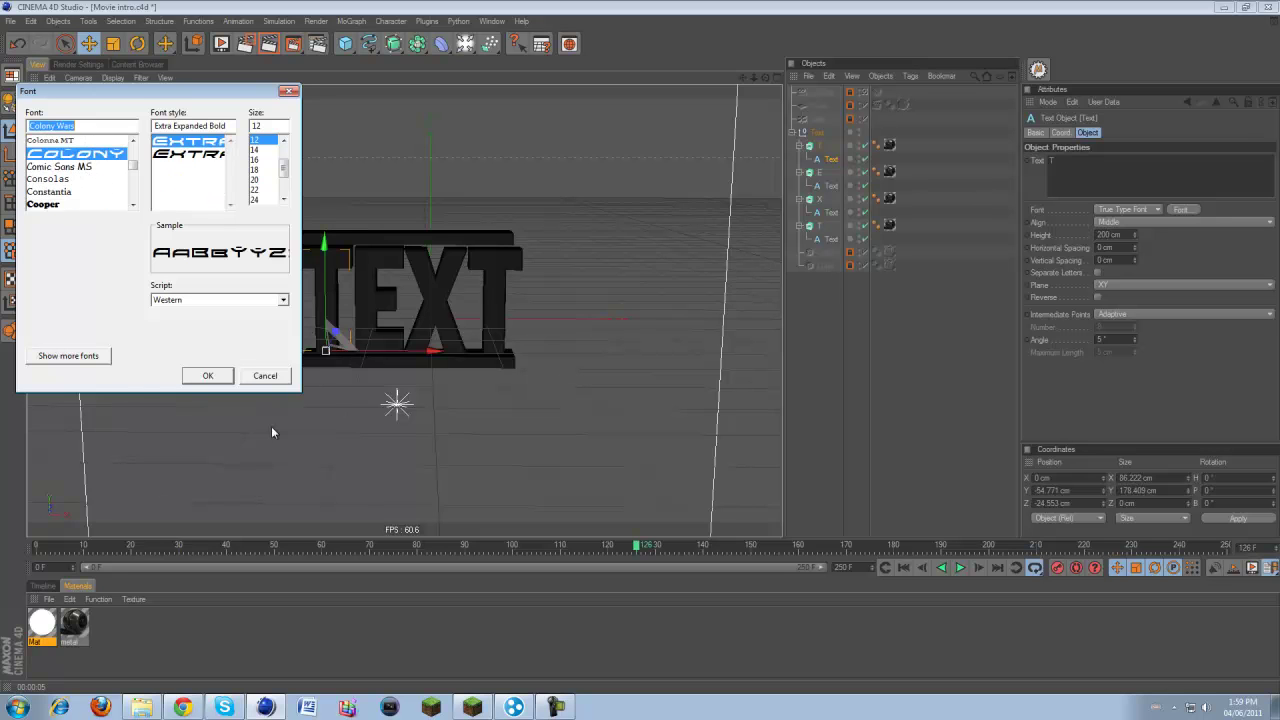
{"action": "left_click", "coordinate": [214, 375]}
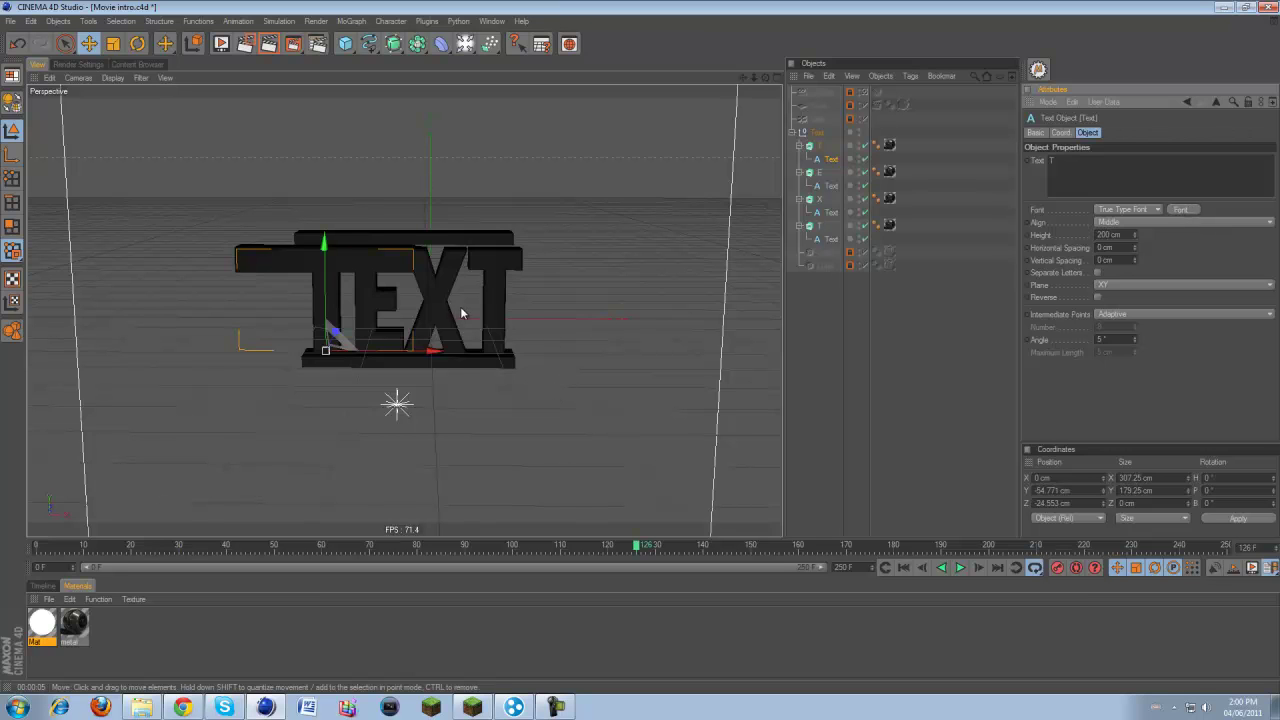
{"action": "left_click", "coordinate": [1186, 211]}
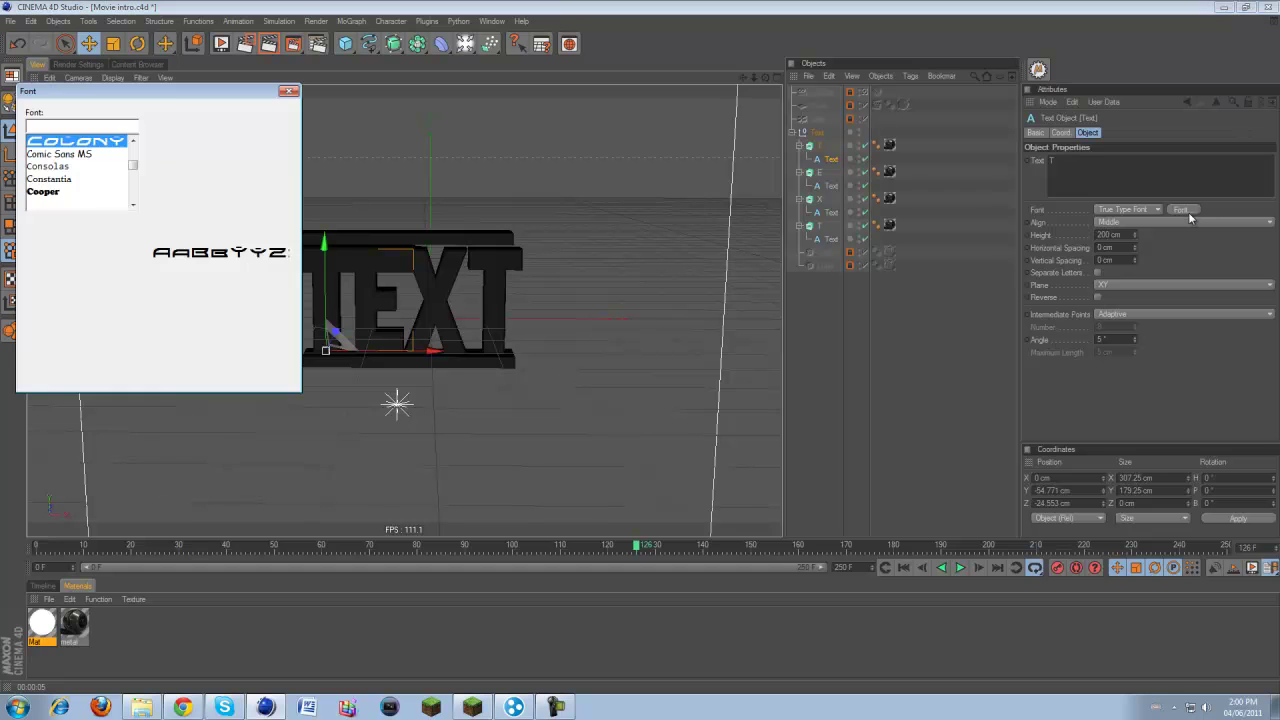
{"action": "scroll", "coordinate": [66, 175], "scroll_direction": "up", "scroll_amount": 2}
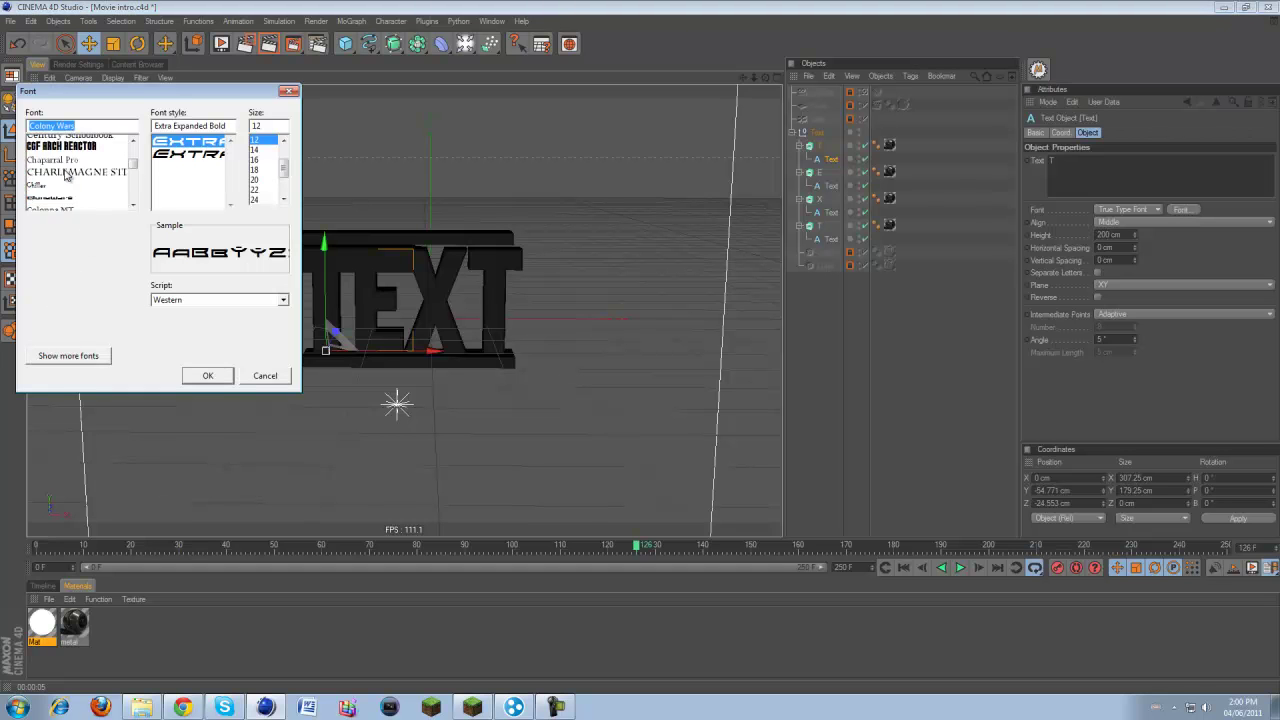
{"action": "scroll", "coordinate": [66, 175], "scroll_direction": "up", "scroll_amount": 2}
{"action": "scroll", "coordinate": [66, 175], "scroll_direction": "up", "scroll_amount": 1}
{"action": "scroll", "coordinate": [66, 175], "scroll_direction": "up", "scroll_amount": 1}
{"action": "scroll", "coordinate": [66, 175], "scroll_direction": "up", "scroll_amount": 1}
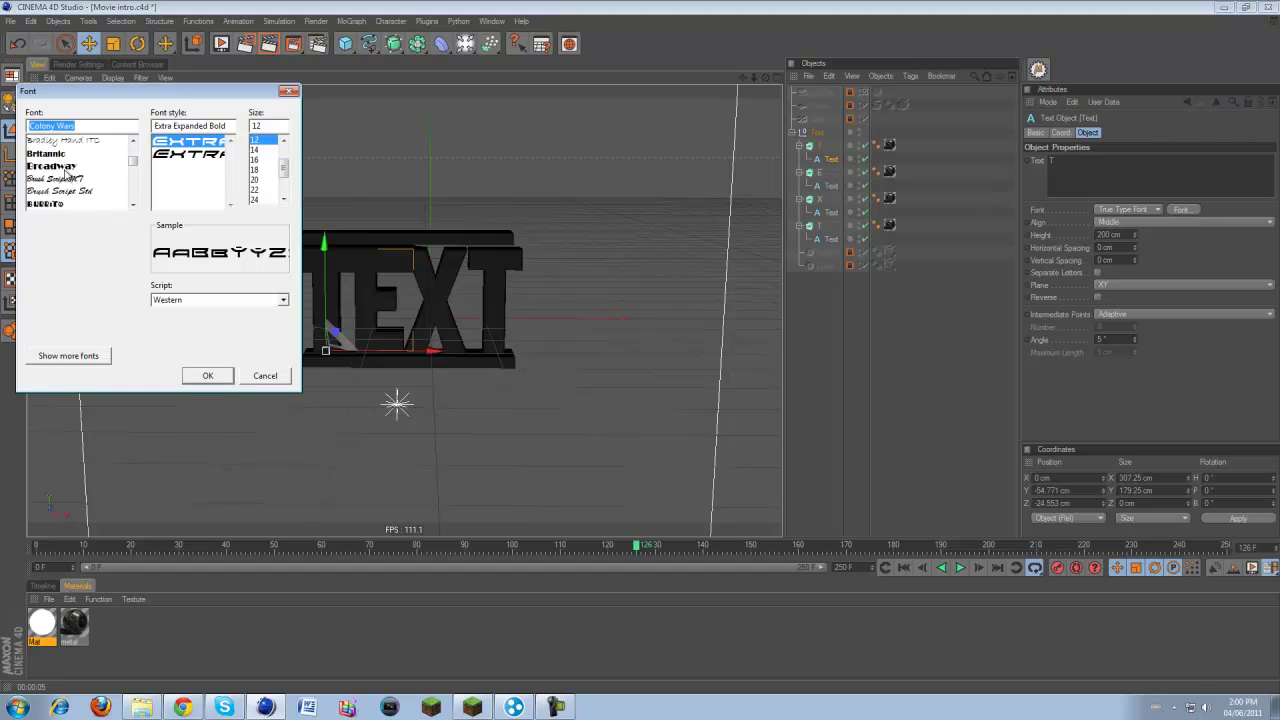
{"action": "scroll", "coordinate": [66, 176], "scroll_direction": "up", "scroll_amount": 1}
{"action": "scroll", "coordinate": [66, 177], "scroll_direction": "up", "scroll_amount": 1}
{"action": "scroll", "coordinate": [66, 176], "scroll_direction": "up", "scroll_amount": 2}
{"action": "scroll", "coordinate": [66, 175], "scroll_direction": "up", "scroll_amount": 2}
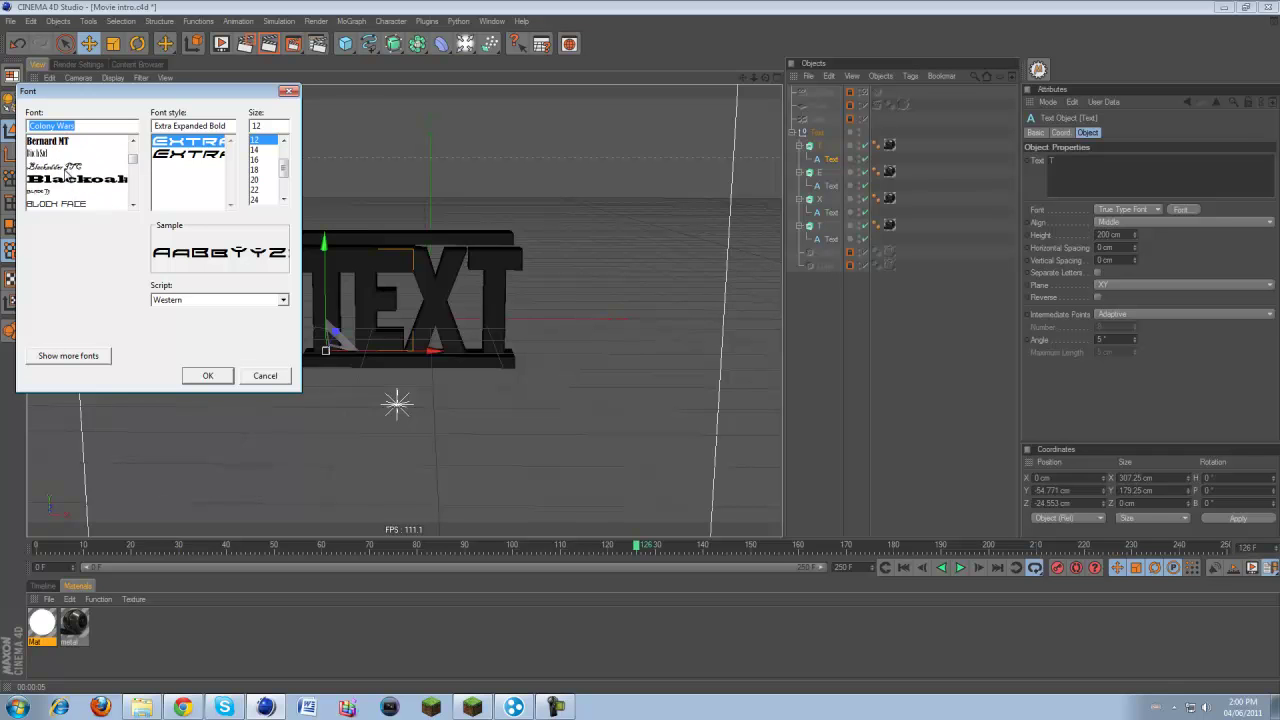
{"action": "scroll", "coordinate": [66, 174], "scroll_direction": "up", "scroll_amount": 1}
{"action": "scroll", "coordinate": [66, 173], "scroll_direction": "up", "scroll_amount": 1}
{"action": "scroll", "coordinate": [66, 174], "scroll_direction": "up", "scroll_amount": 2}
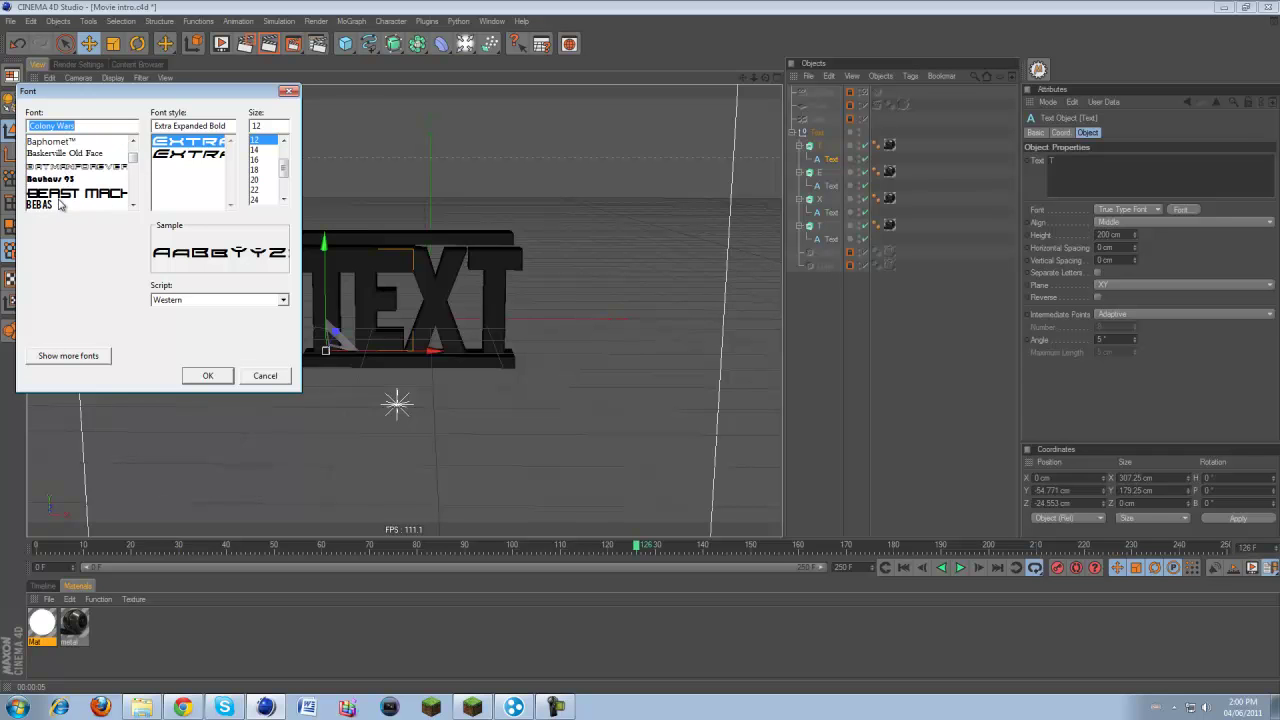
{"action": "left_click", "coordinate": [60, 205]}
- Reapply Bebas to the first T, collapse the Text group, and scrub back to frame 99
{"action": "left_click", "coordinate": [226, 374]}
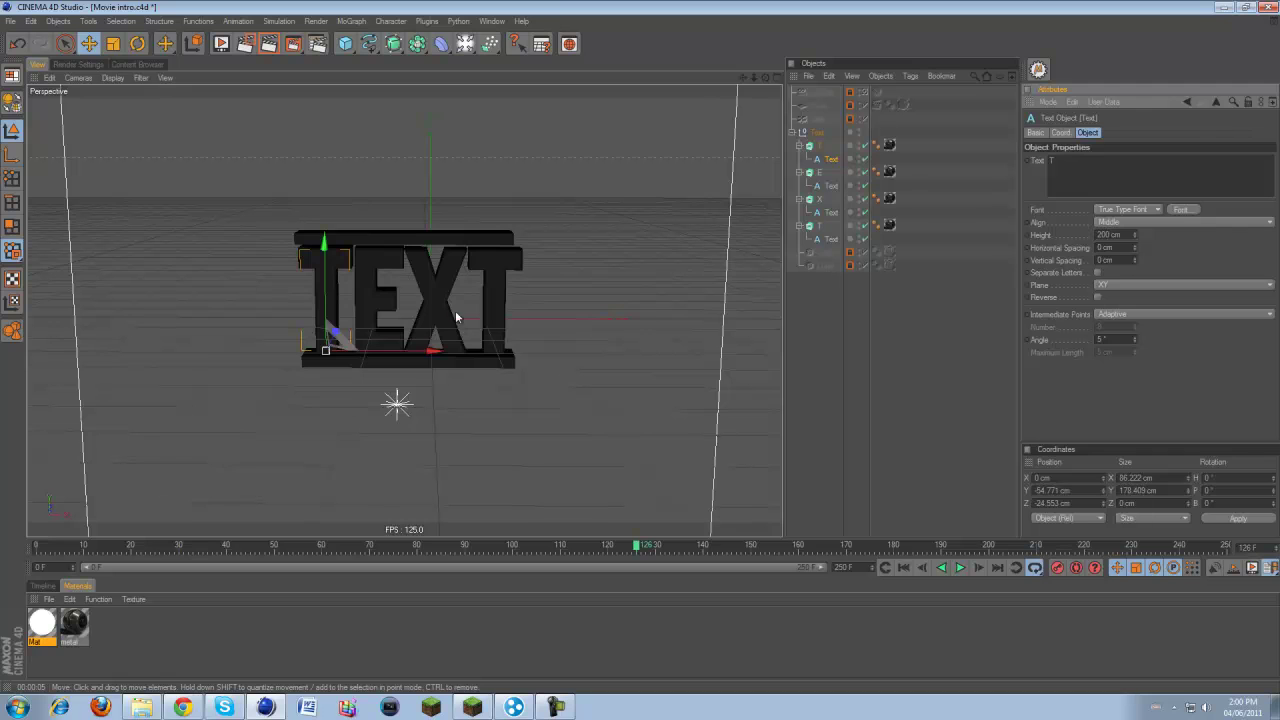
{"action": "left_click", "coordinate": [851, 300]}
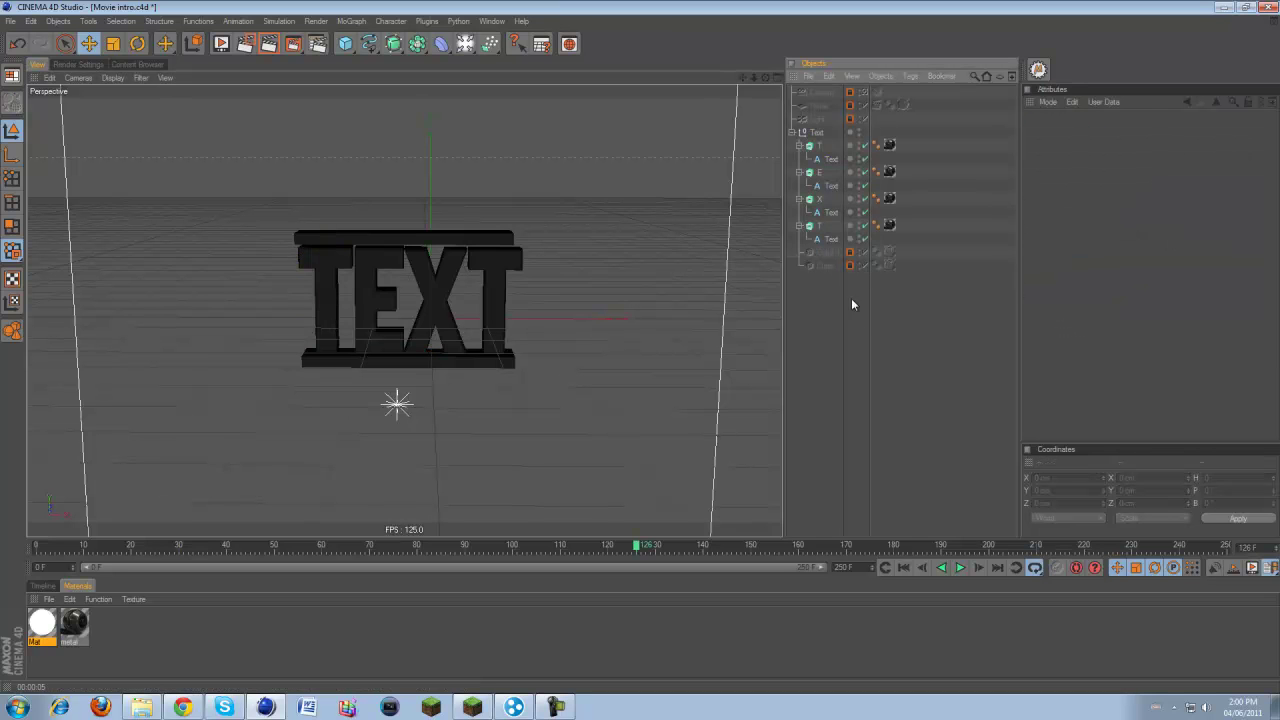
{"action": "left_click", "coordinate": [793, 133]}
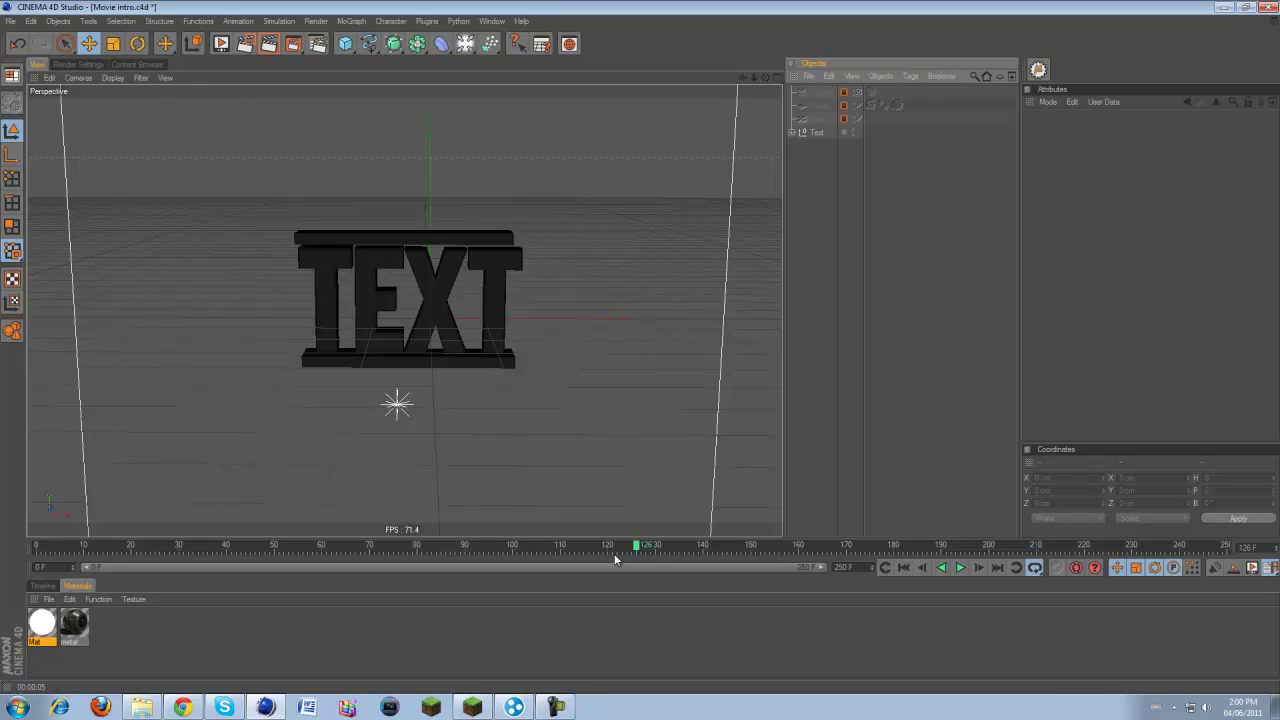
{"action": "mouse_move", "coordinate": [638, 545]}
{"action": "left_mouse_down"}
{"action": "mouse_move", "coordinate": [140, 562]}
{"action": "mouse_move", "coordinate": [443, 560]}
{"action": "mouse_move", "coordinate": [210, 587]}
{"action": "mouse_move", "coordinate": [162, 585]}
{"action": "mouse_move", "coordinate": [378, 547]}
{"action": "mouse_move", "coordinate": [507, 557]}
{"action": "mouse_move", "coordinate": [508, 518]}
{"action": "left_mouse_up"}
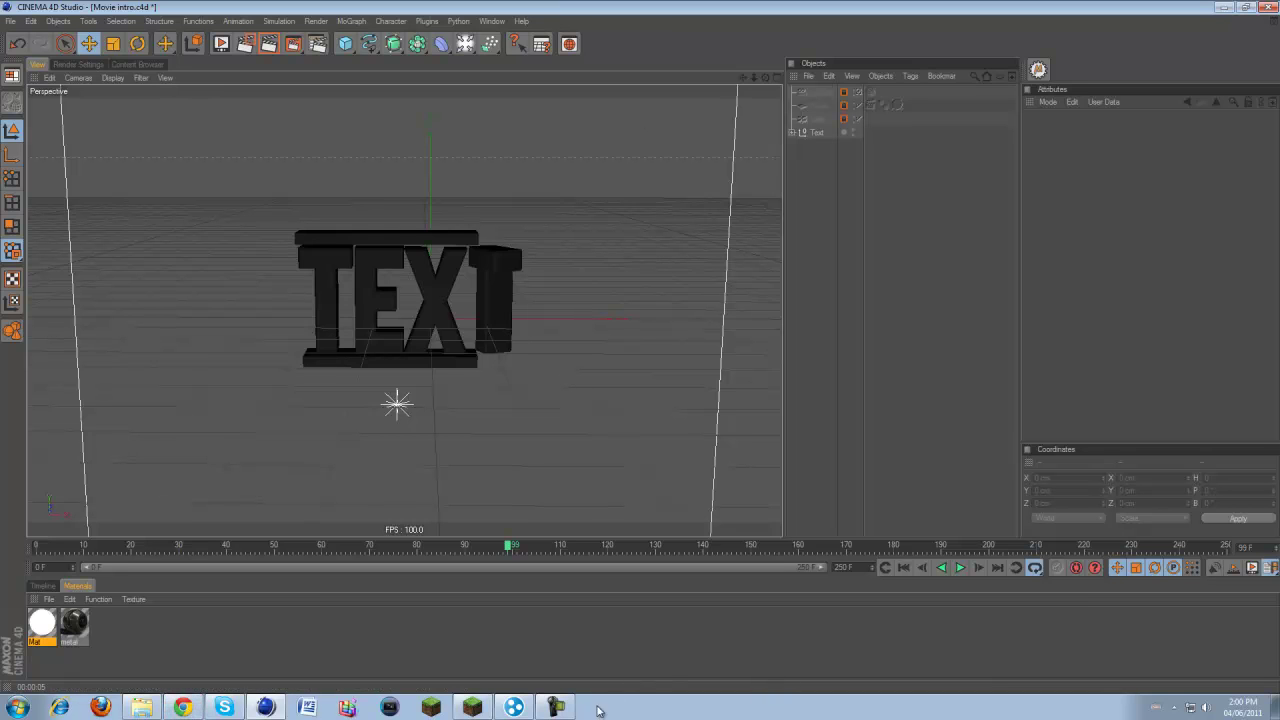
{"action": "left_click", "coordinate": [556, 707]}
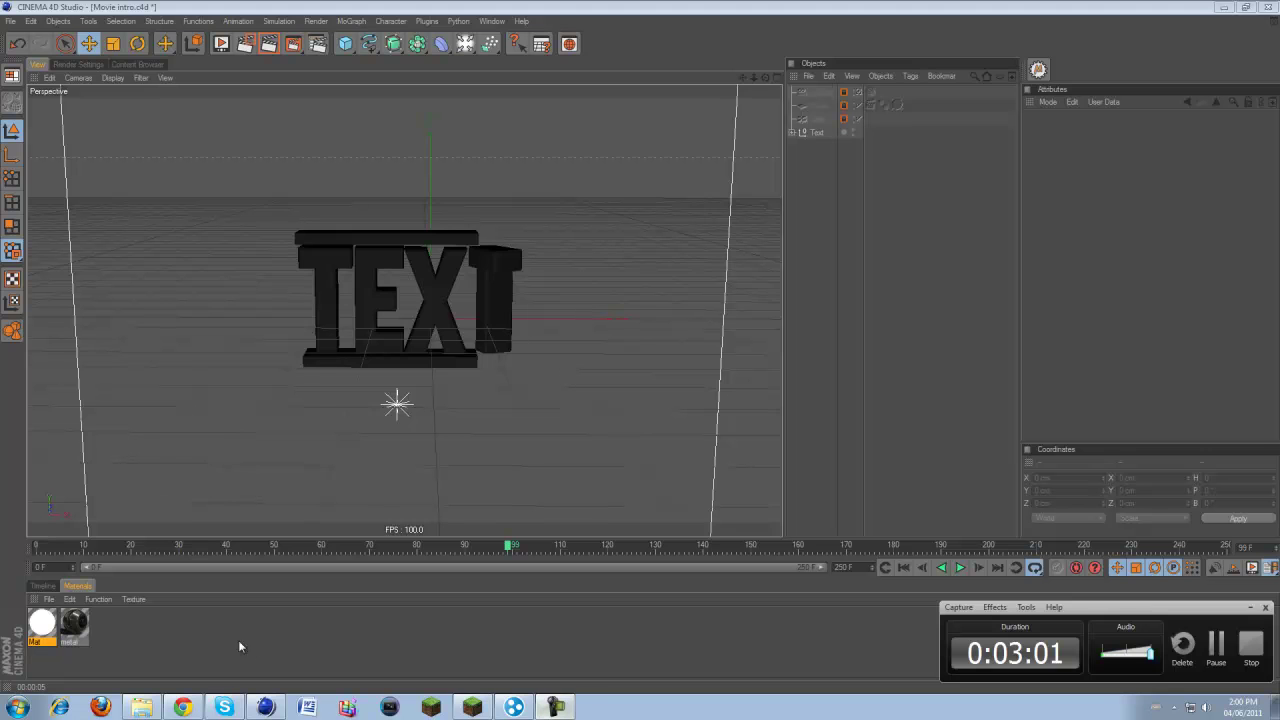
- Return to the YouTube channel, check the 2008 join year in the profile, then scroll back up
{"action": "left_click", "coordinate": [182, 707]}
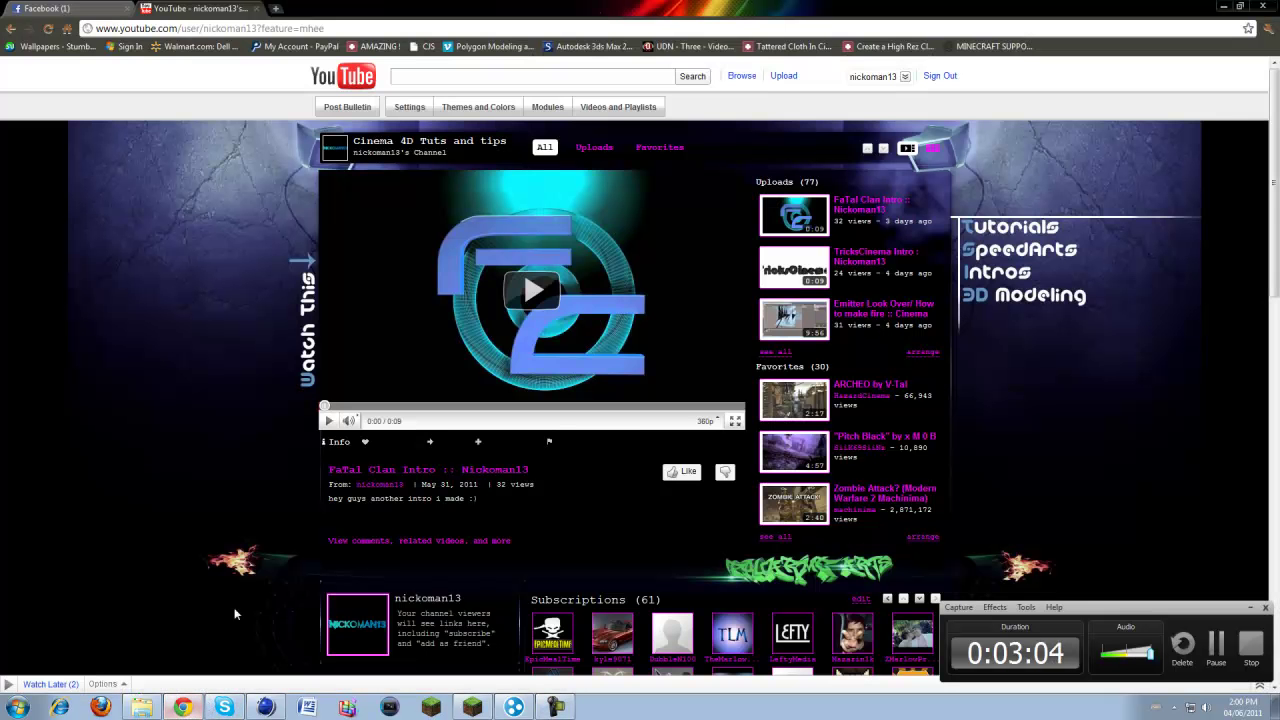
{"action": "scroll", "coordinate": [371, 428], "scroll_direction": "down", "scroll_amount": 3}
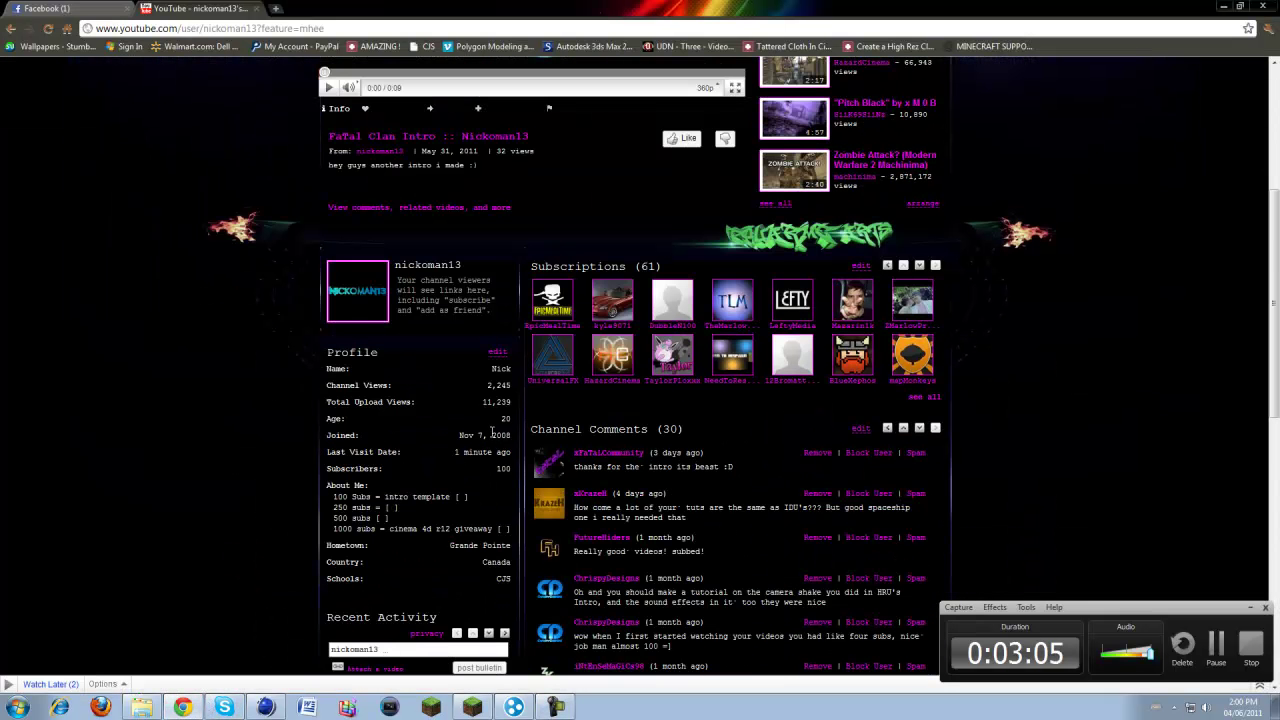
{"action": "left_click_drag", "start_coordinate": [491, 434], "coordinate": [519, 442]}
{"action": "left_click", "coordinate": [493, 435]}
{"action": "scroll", "coordinate": [596, 368], "scroll_direction": "up", "scroll_amount": 2}
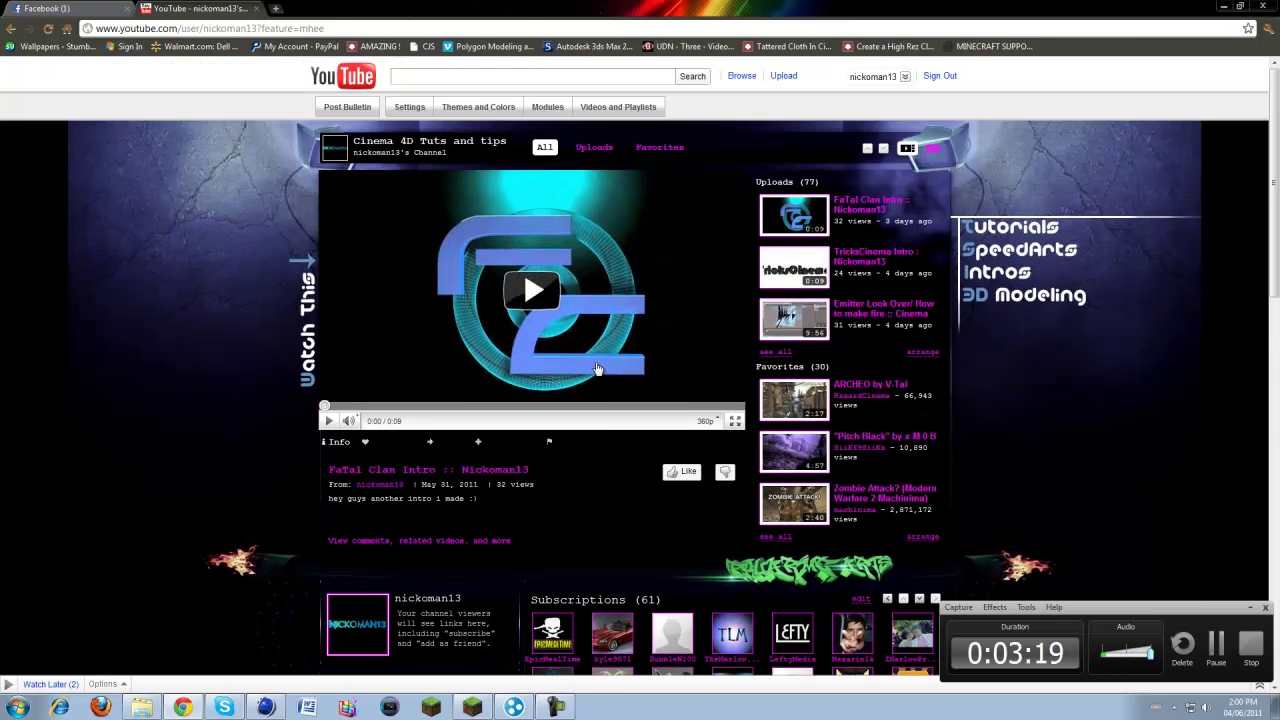